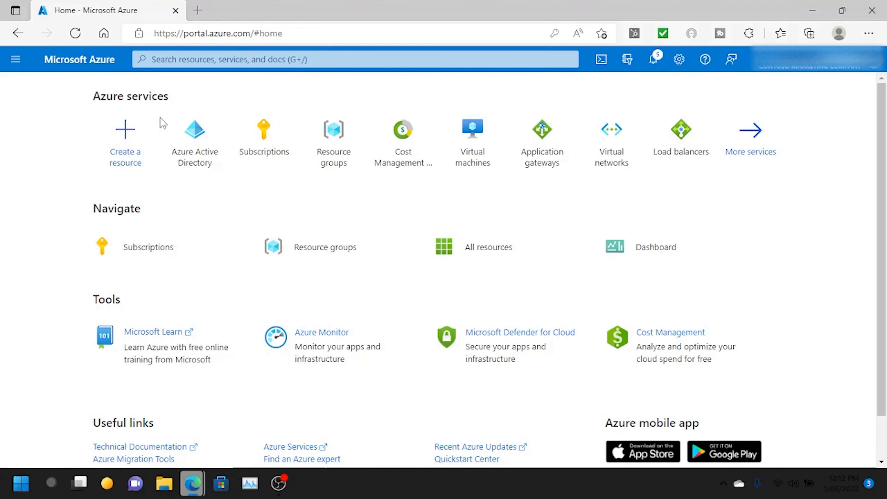
# - Open the Contoso Marketing Company Azure Active Directory overview and check its primary domain
pyautogui.click(183, 125)
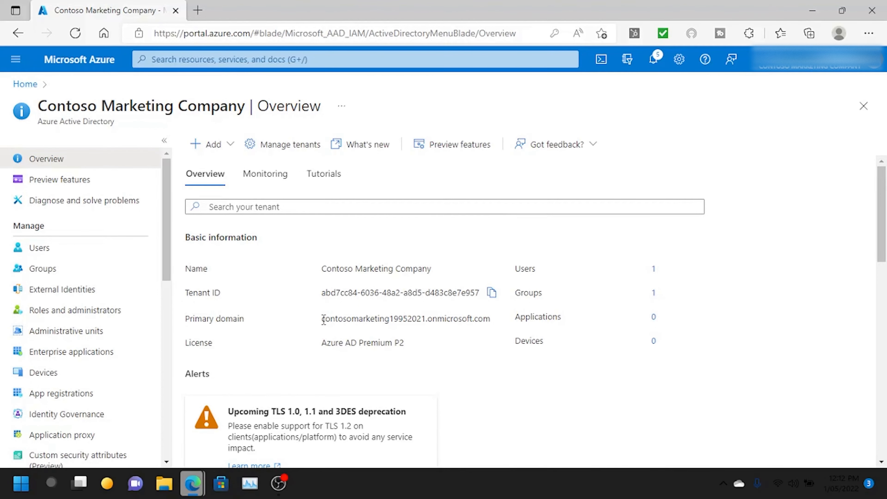
pyautogui.moveTo(322, 319); pyautogui.dragTo(426, 319)
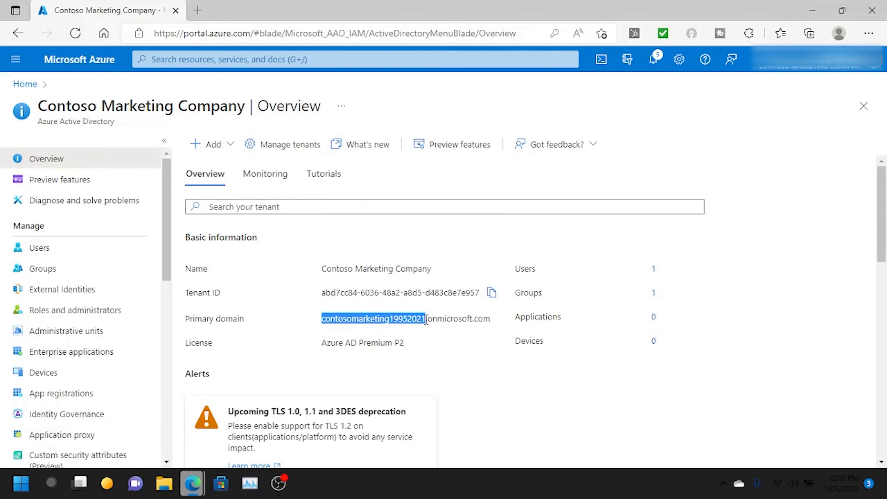
pyautogui.click(451, 345)
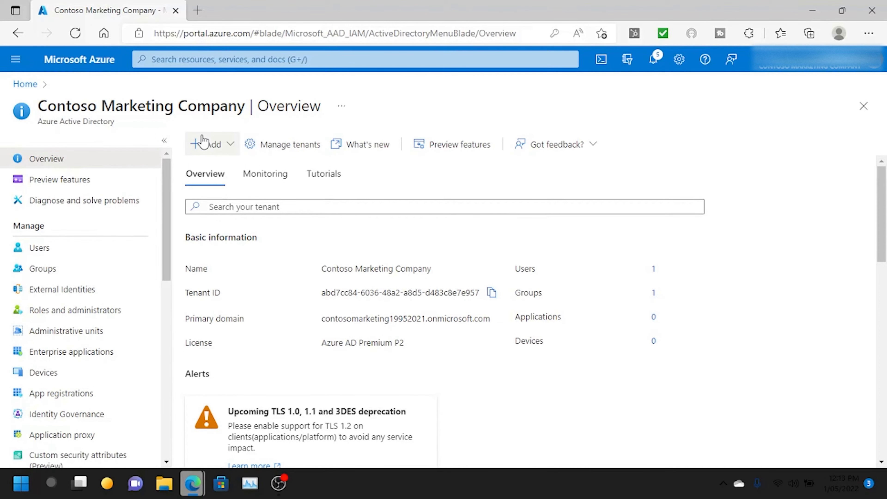
# - Start a new directory user and enter its user name on the only available domain
pyautogui.click(216, 147)
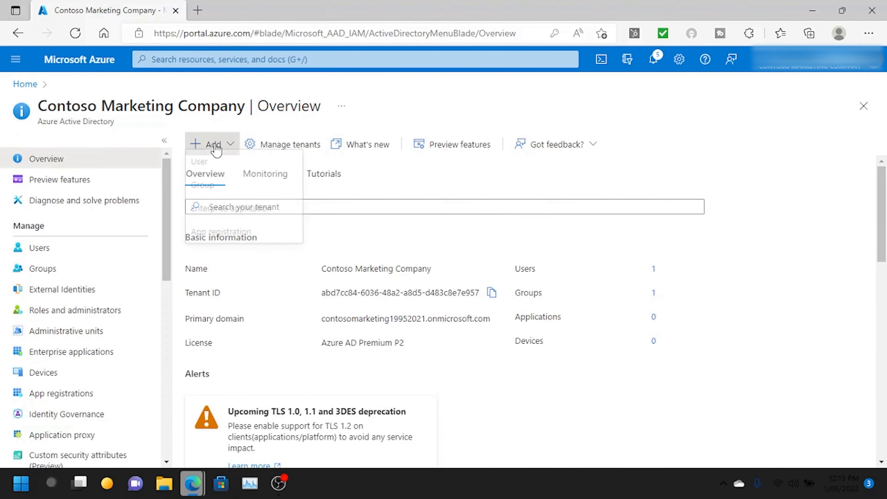
pyautogui.click(220, 171)
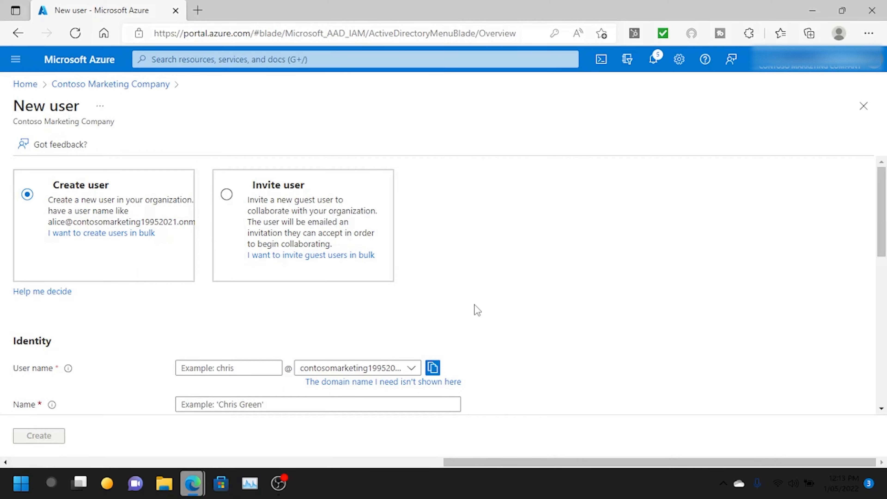
pyautogui.scroll(-2, 100, 175)
pyautogui.scroll(2, 100, 174)
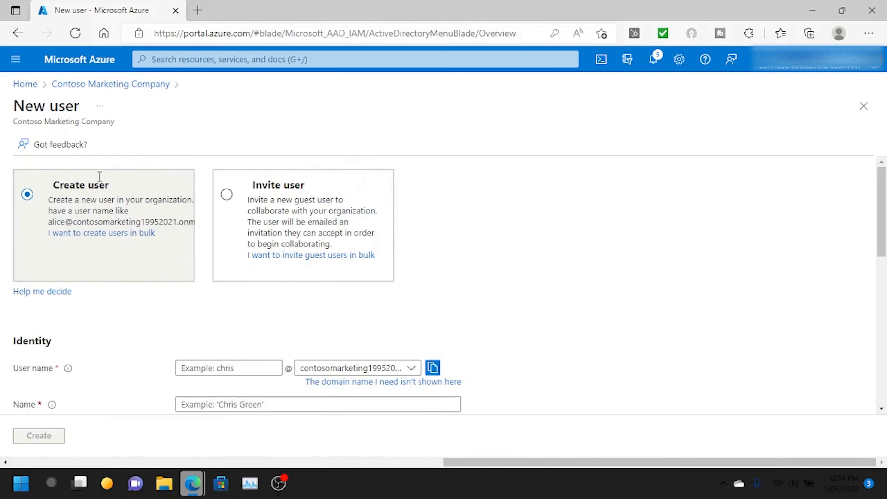
pyautogui.scroll(-1, 104, 239)
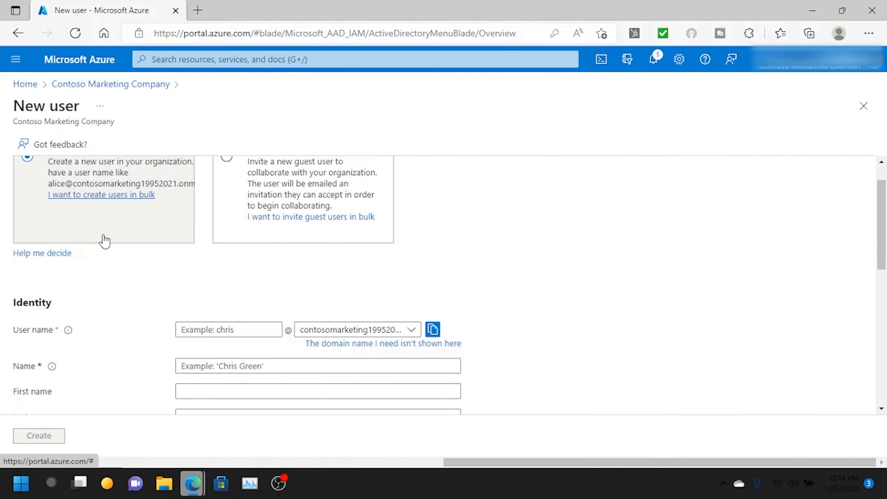
pyautogui.click(249, 332)
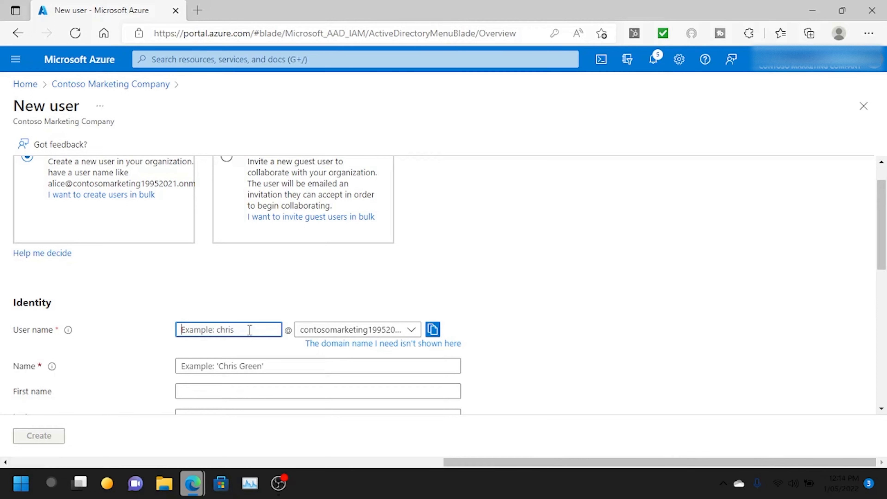
pyautogui.write('chris')
pyautogui.click(426, 243)
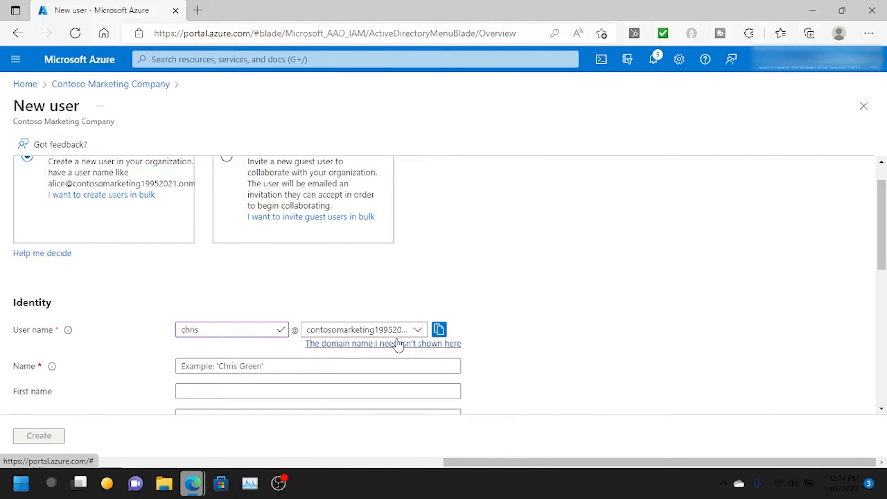
pyautogui.click(387, 332)
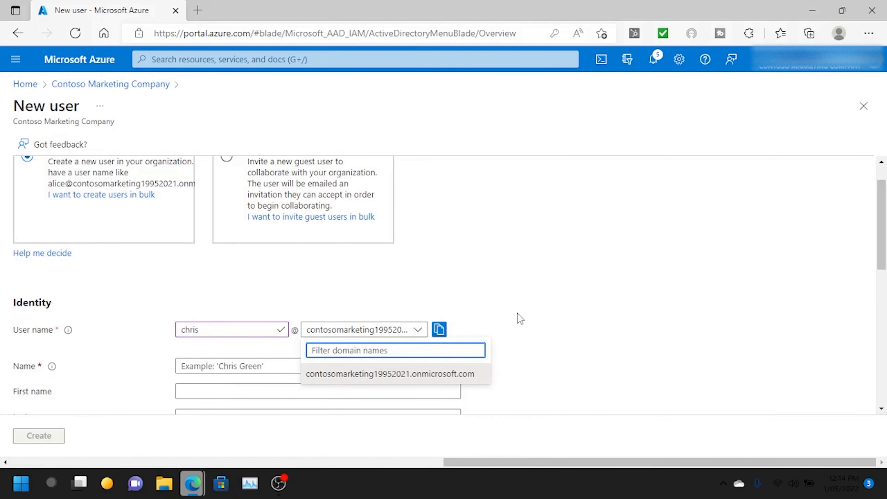
pyautogui.click(418, 329)
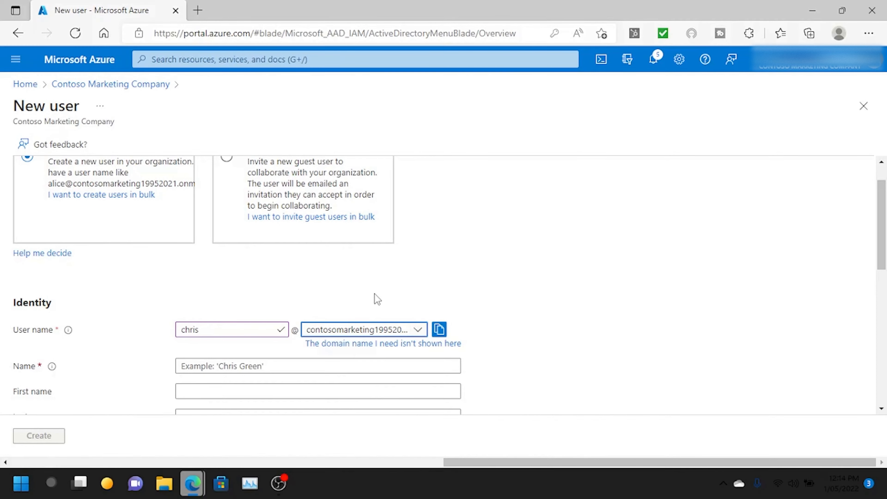
# - Enter the new user's display name
pyautogui.scroll(-1, 440, 300)
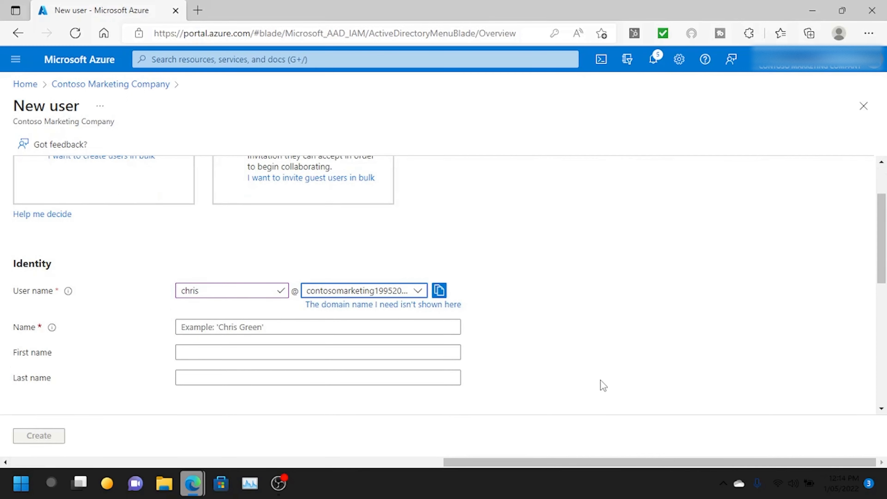
pyautogui.click(411, 328)
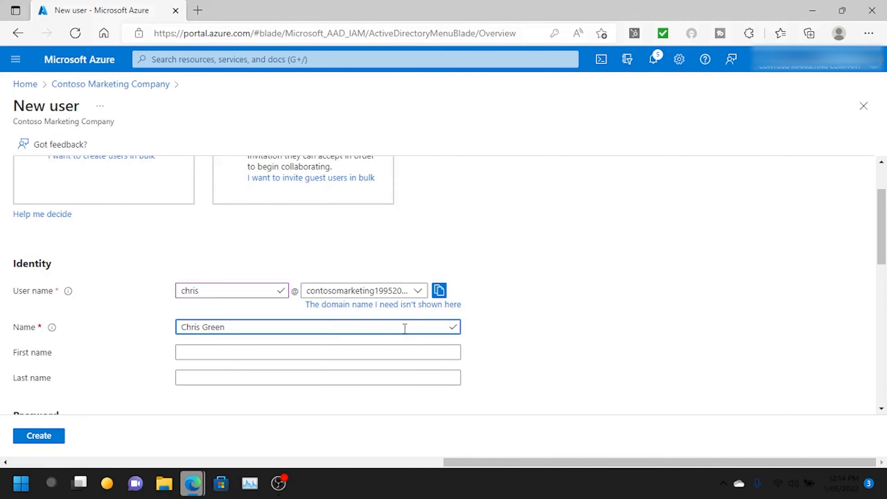
pyautogui.scroll(-3, 404, 328)
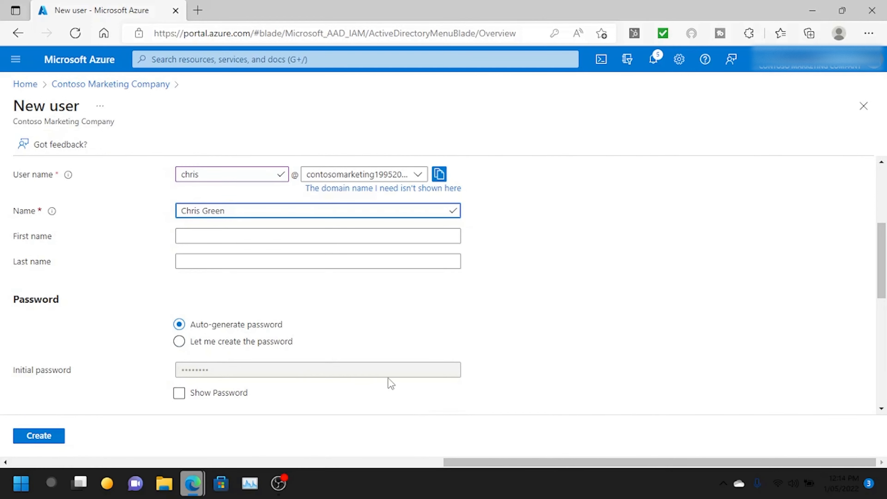
# - Set a custom initial password for the user and bring up its directory role choices
pyautogui.click(180, 342)
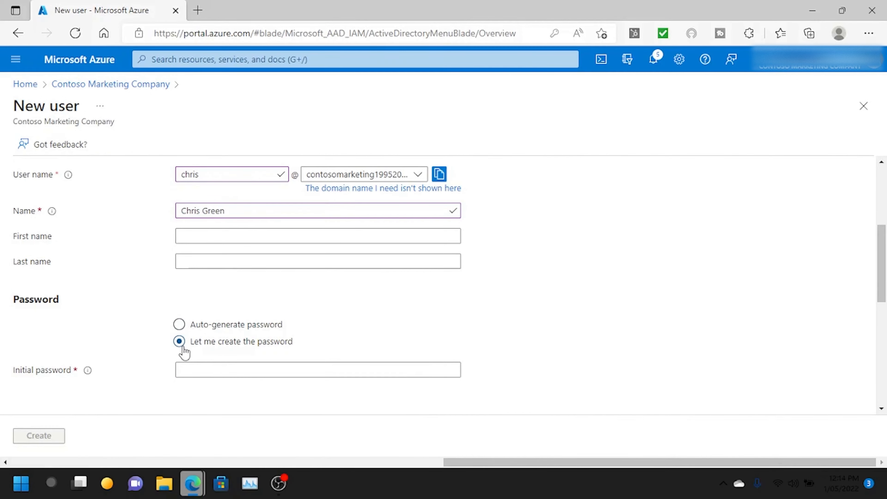
pyautogui.scroll(-1, 212, 231)
pyautogui.click(242, 331)
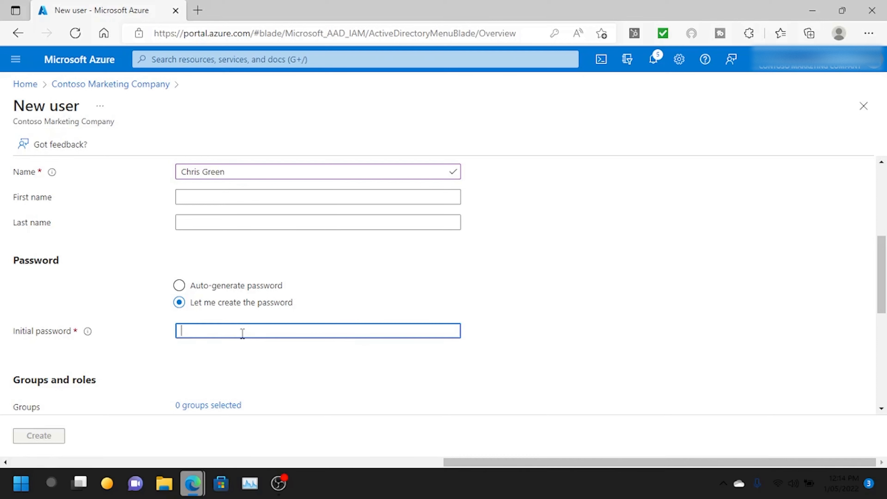
pyautogui.write('•••••••')
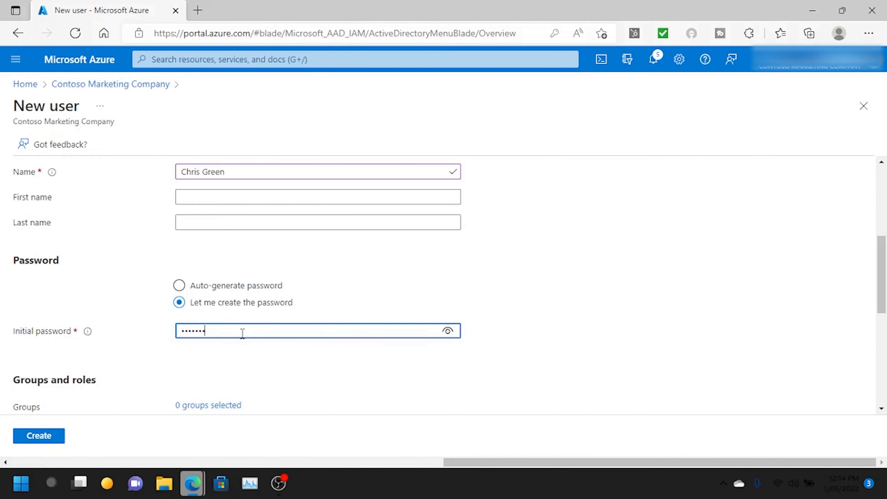
pyautogui.write('•')
pyautogui.click(259, 356)
pyautogui.scroll(-3, 262, 356)
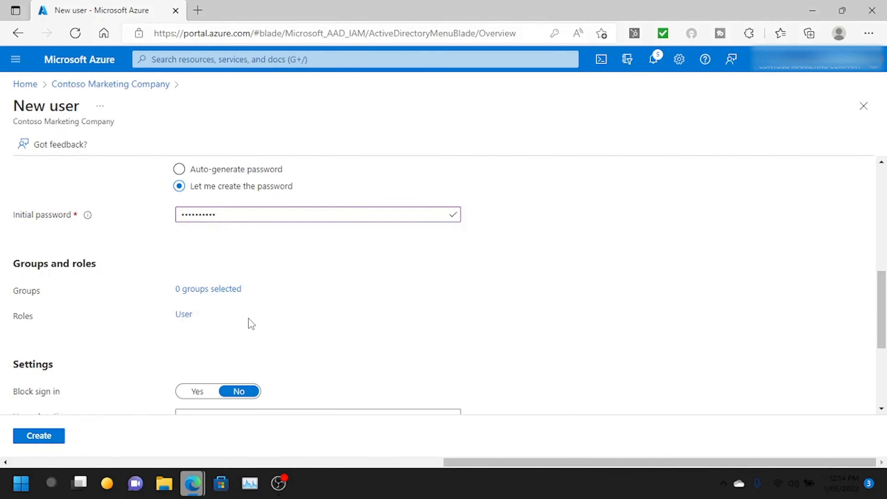
pyautogui.click(186, 318)
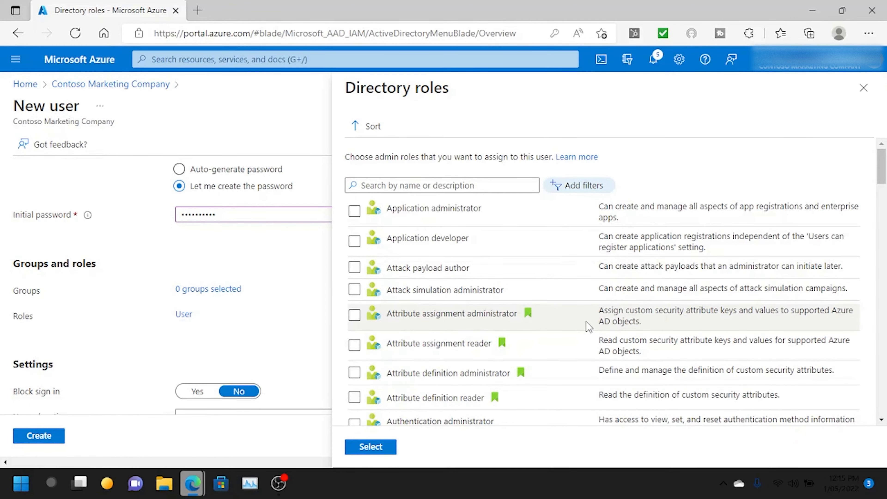
# - Search roles for 'directory read' and assign Directory readers to the new user
pyautogui.scroll(-1, 588, 326)
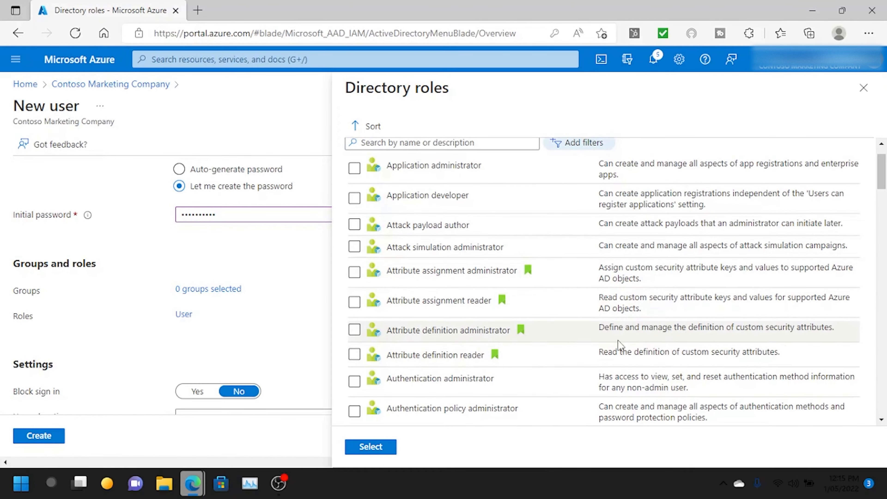
pyautogui.scroll(-2, 747, 350)
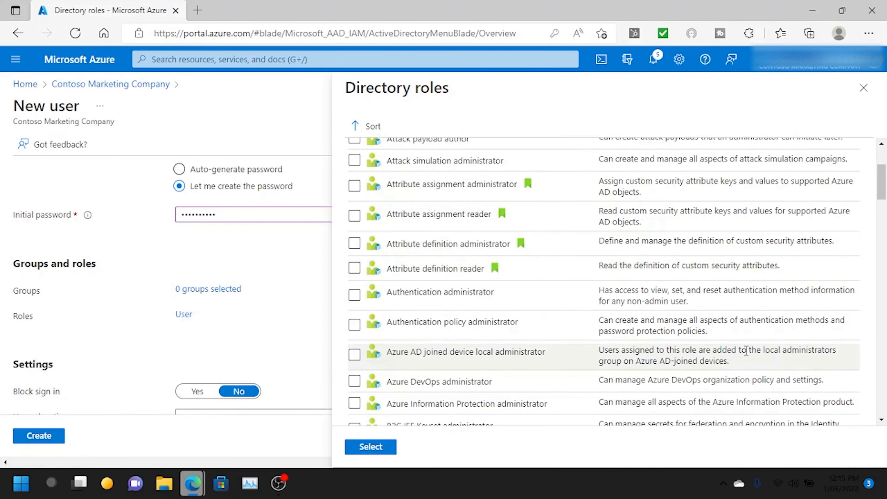
pyautogui.scroll(-3, 663, 335)
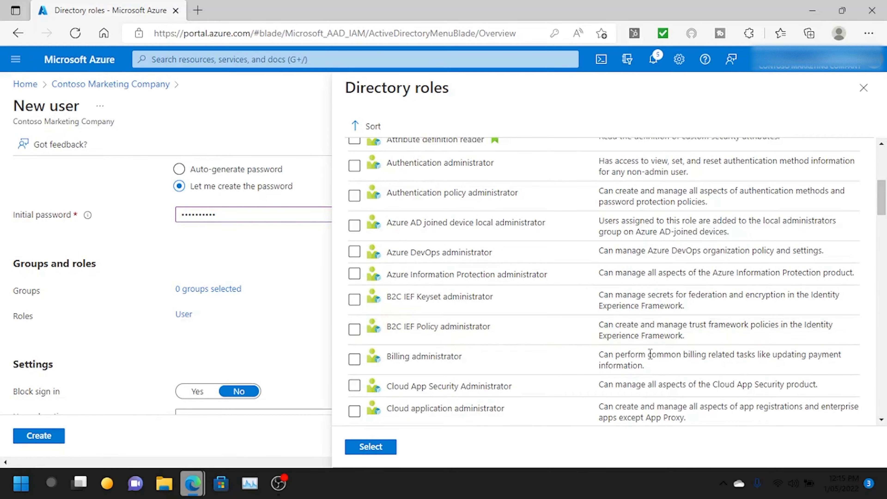
pyautogui.scroll(-3, 538, 320)
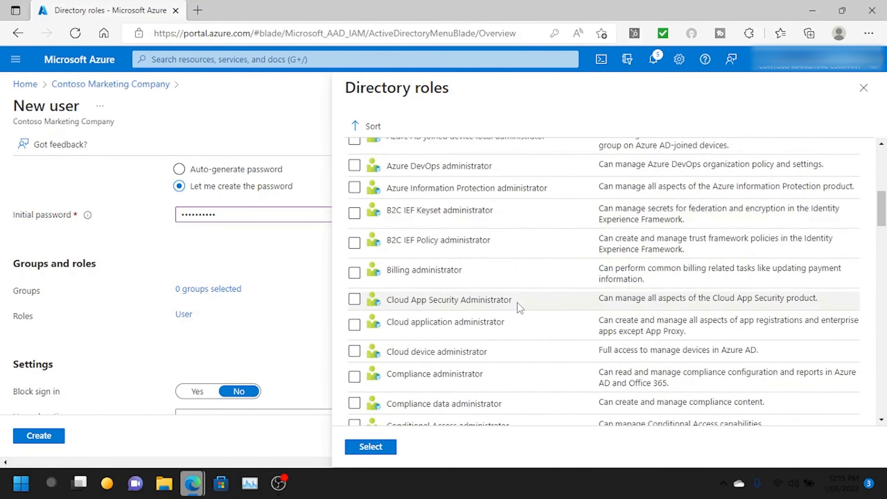
pyautogui.scroll(9, 511, 301)
pyautogui.click(459, 186)
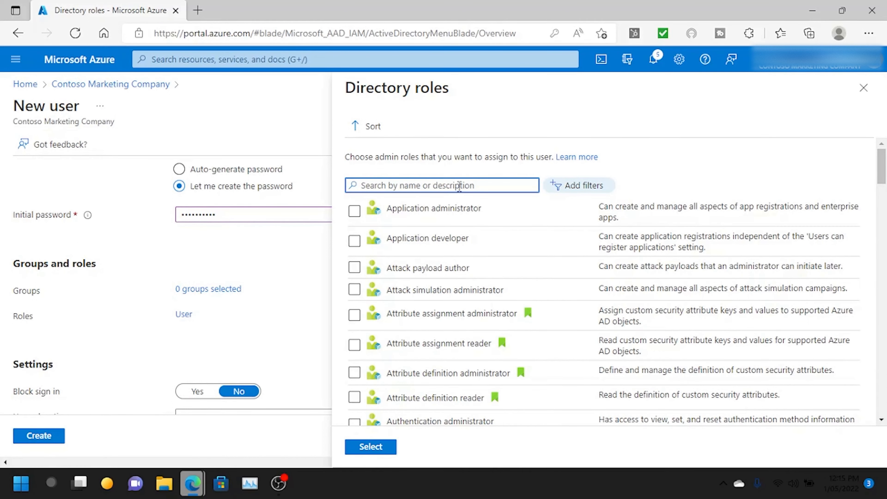
pyautogui.write('directory')
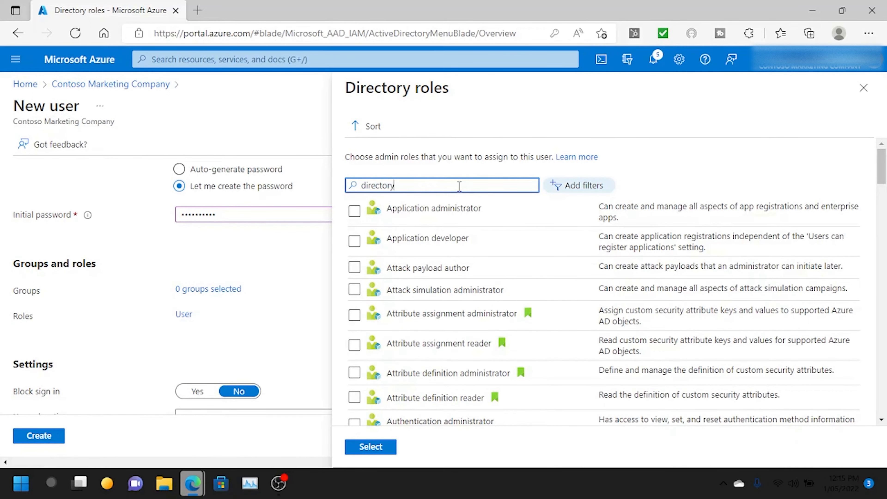
pyautogui.write(' reader')
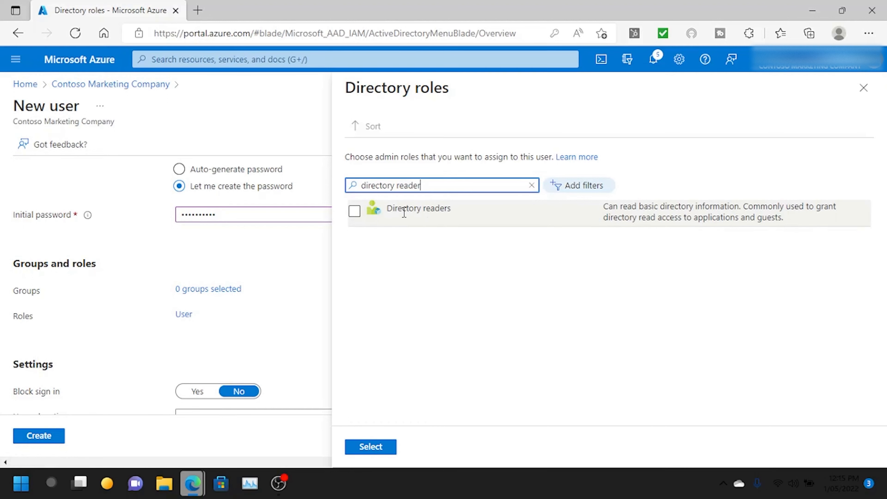
pyautogui.click(355, 212)
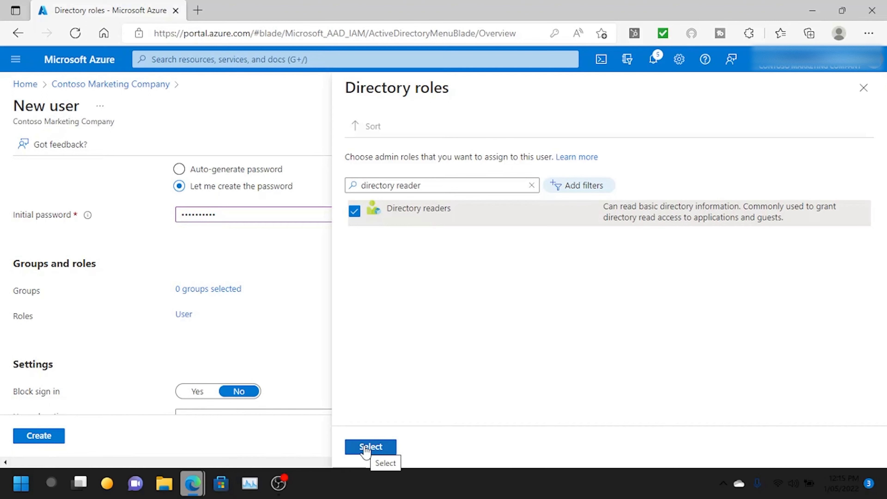
pyautogui.click(377, 452)
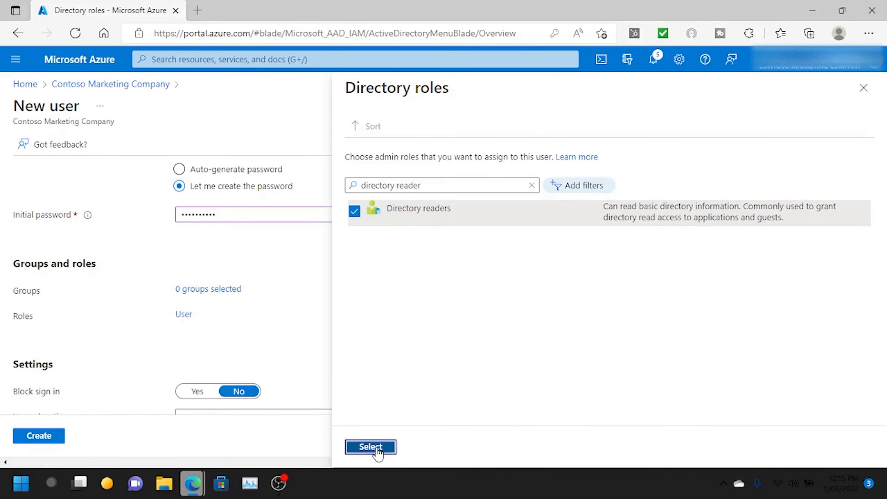
pyautogui.scroll(-5, 316, 316)
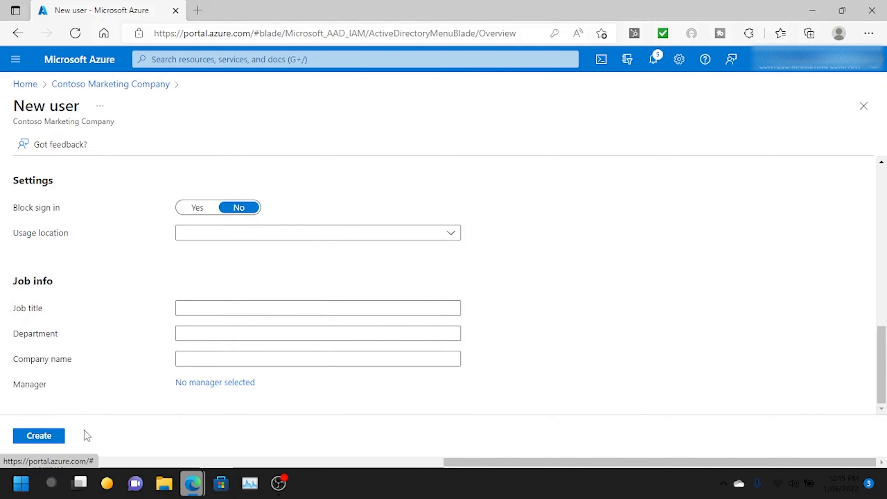
# - Create the new user account, then go to the tenant's Enterprise applications list
pyautogui.click(48, 438)
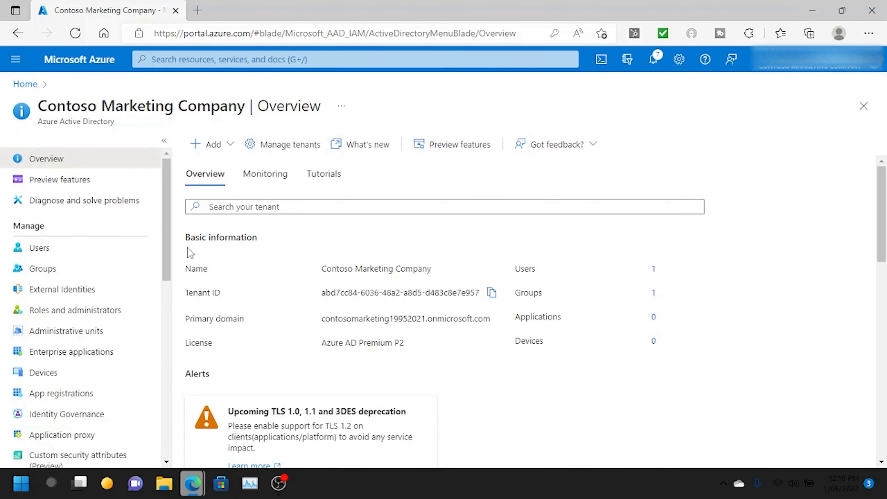
pyautogui.click(68, 353)
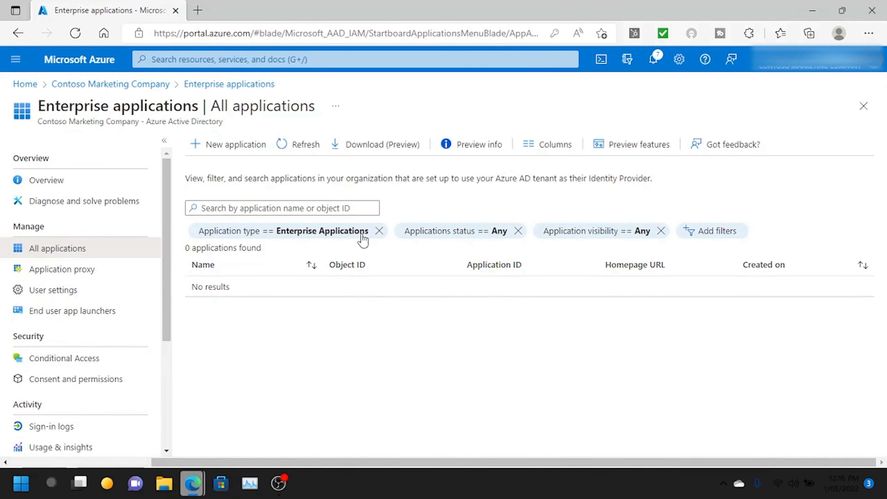
# - Search the Azure AD gallery for Docusign and open its app details
pyautogui.click(232, 147)
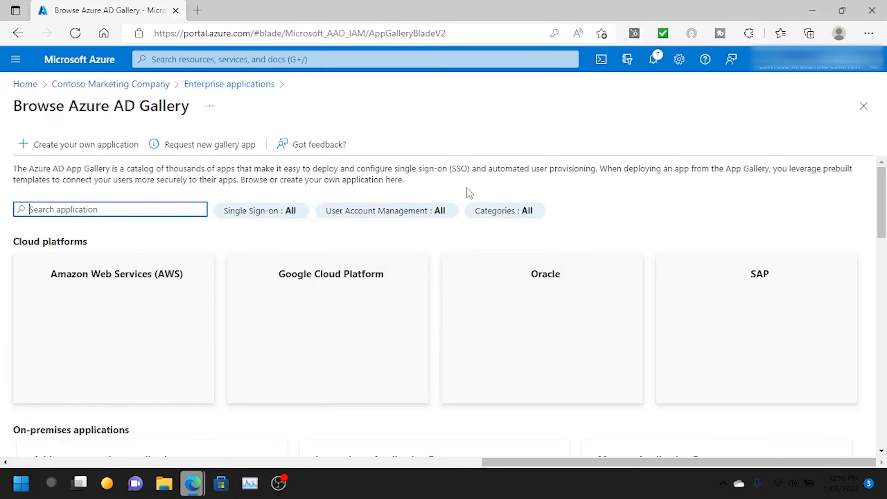
pyautogui.scroll(-1, 376, 252)
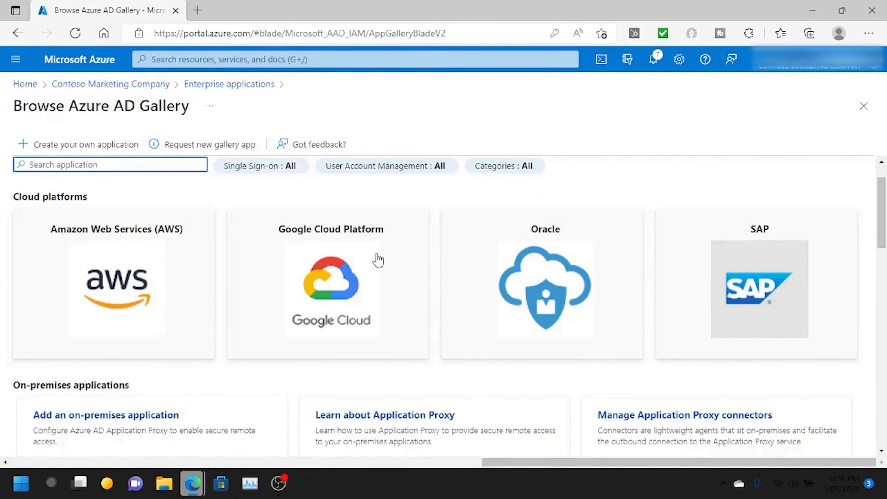
pyautogui.scroll(-4, 378, 261)
pyautogui.scroll(-3, 211, 242)
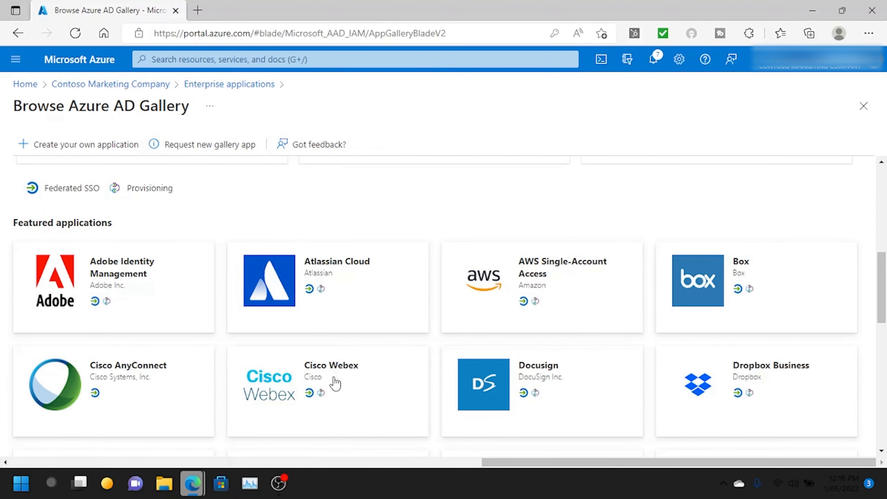
pyautogui.scroll(8, 140, 212)
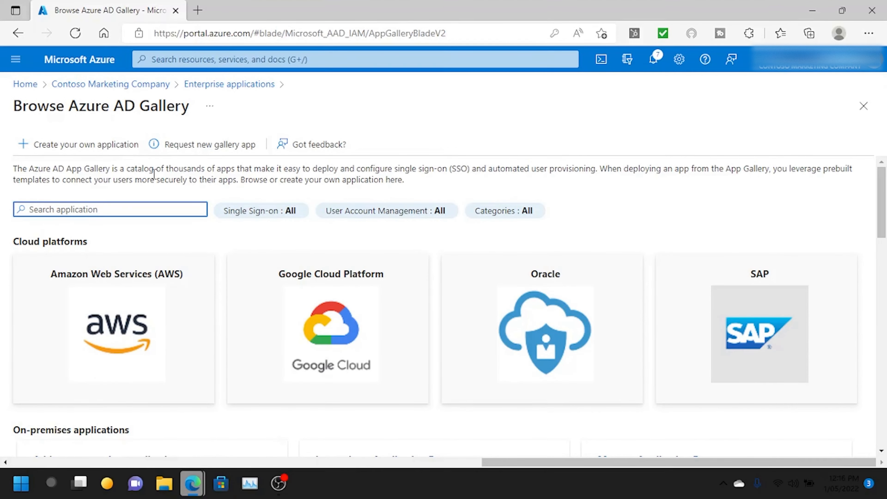
pyautogui.write('docus')
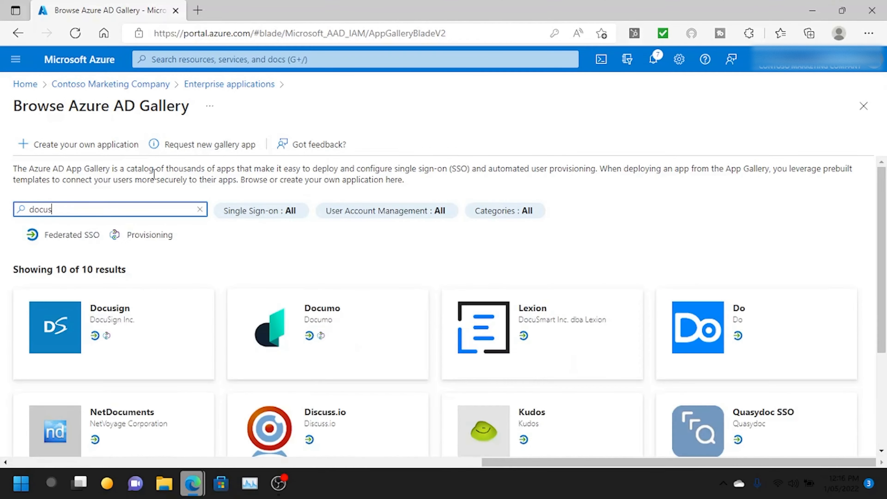
pyautogui.click(61, 350)
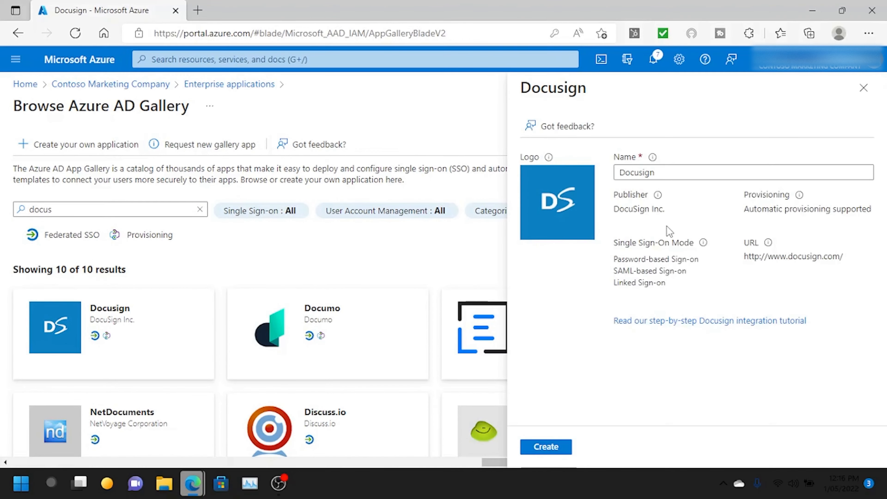
# - Add Docusign to the tenant as an enterprise application
pyautogui.click(554, 453)
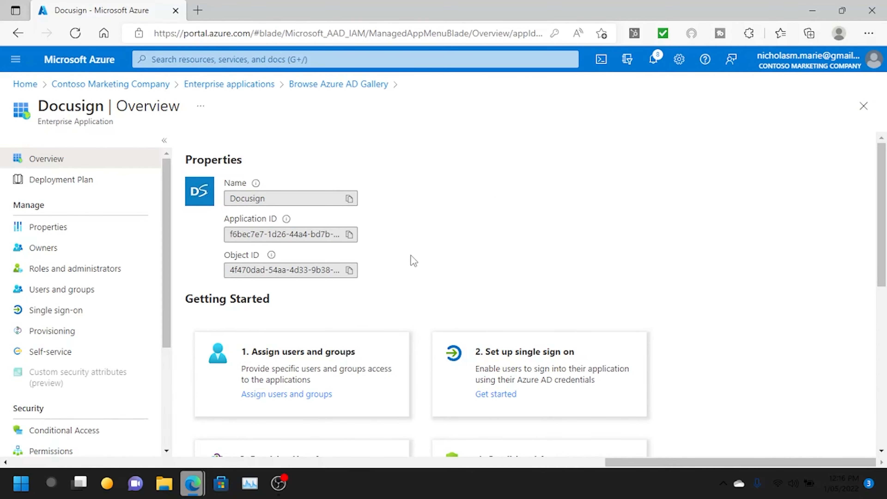
pyautogui.scroll(-3, 417, 257)
pyautogui.scroll(3, 384, 227)
pyautogui.scroll(-1, 454, 233)
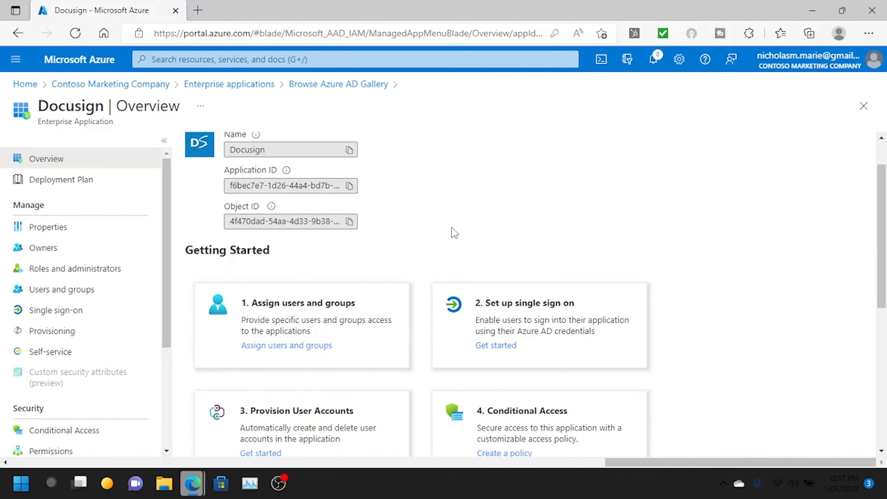
pyautogui.scroll(-2, 281, 317)
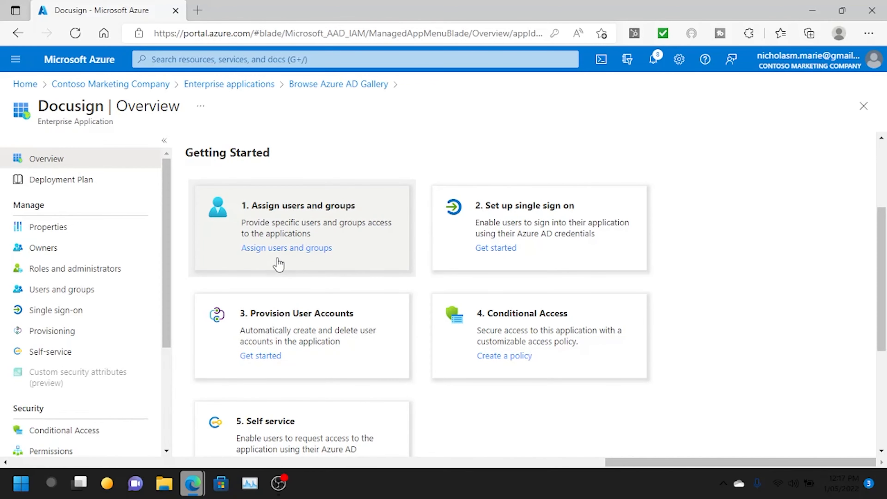
# - Assign an existing directory user to Docusign as DocuSign Sender, then return Home
pyautogui.click(294, 249)
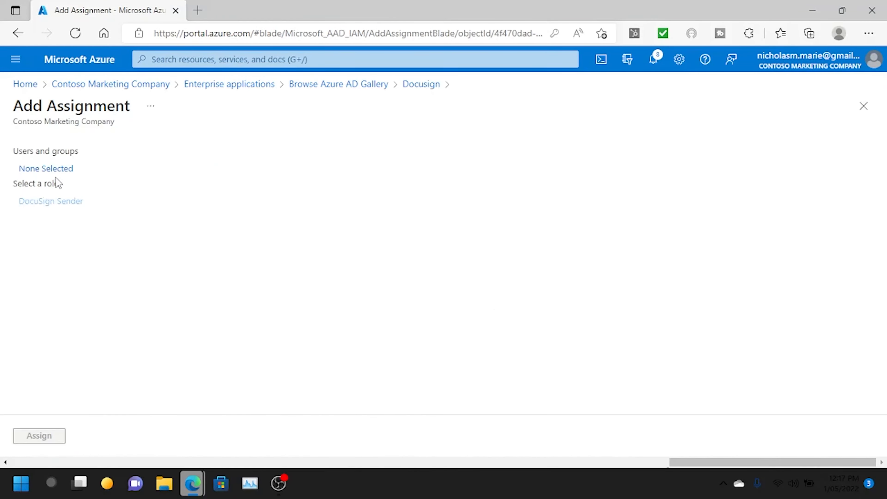
pyautogui.click(47, 169)
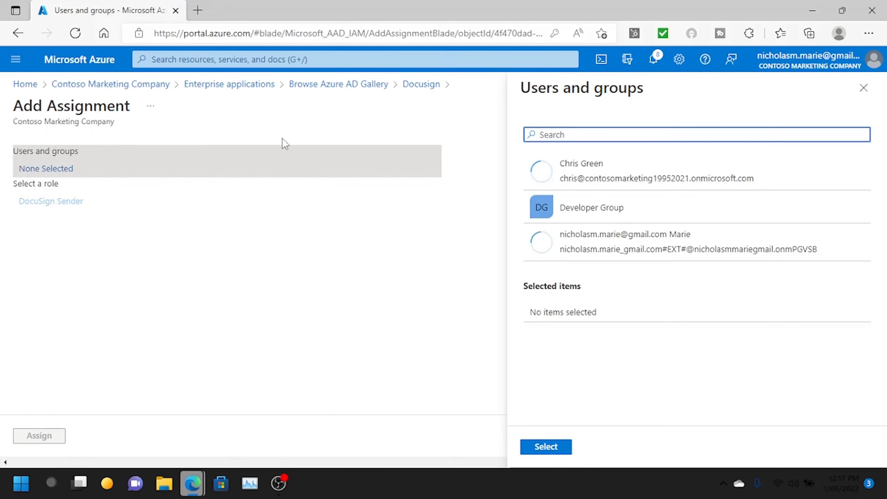
pyautogui.click(627, 176)
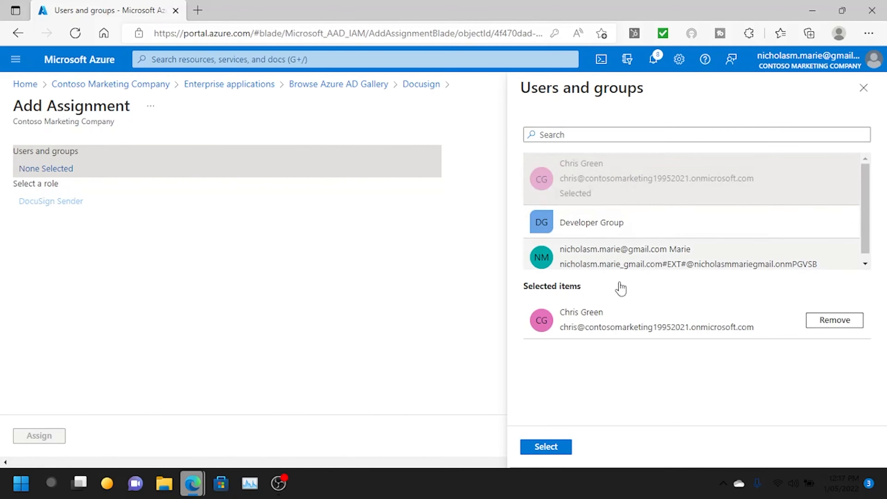
pyautogui.click(560, 448)
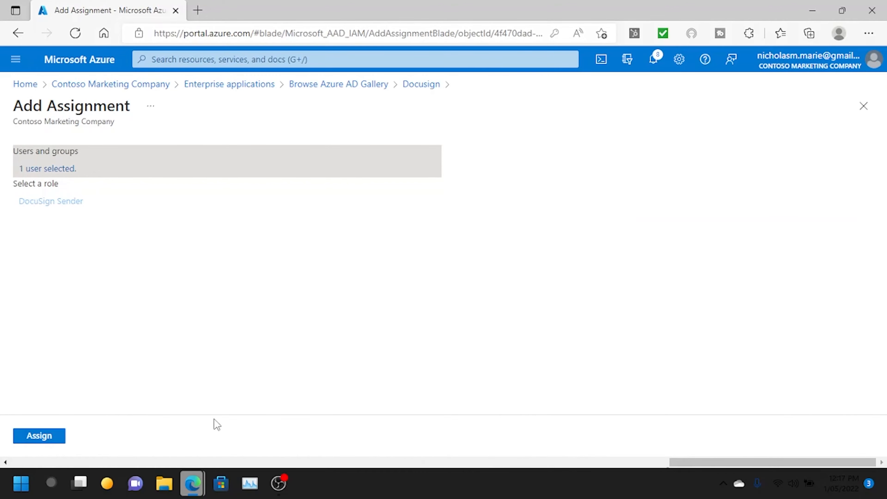
pyautogui.click(39, 436)
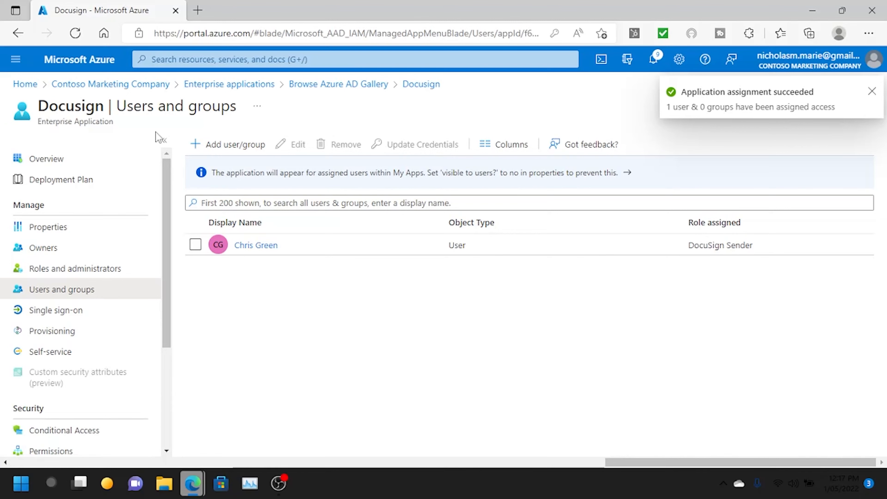
pyautogui.click(26, 85)
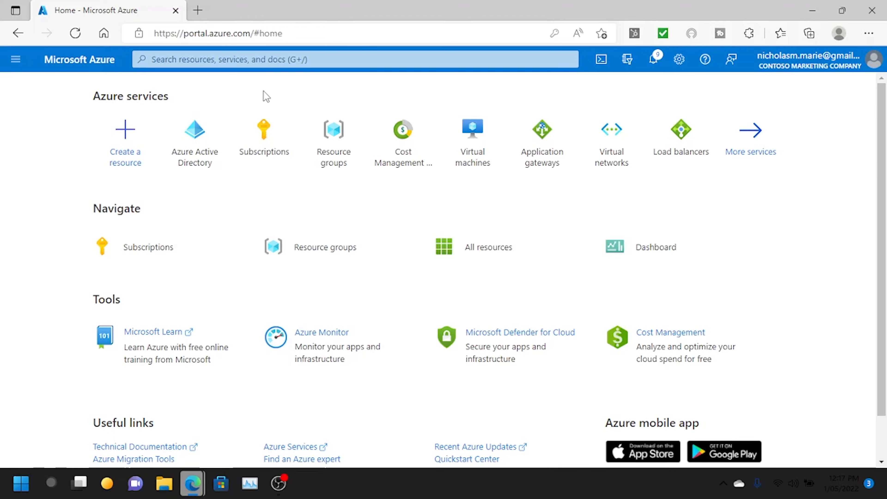
# - Go through Subscriptions to the MSFT Visual Studio subscription's Access control (IAM) page
pyautogui.moveTo(184, 242)
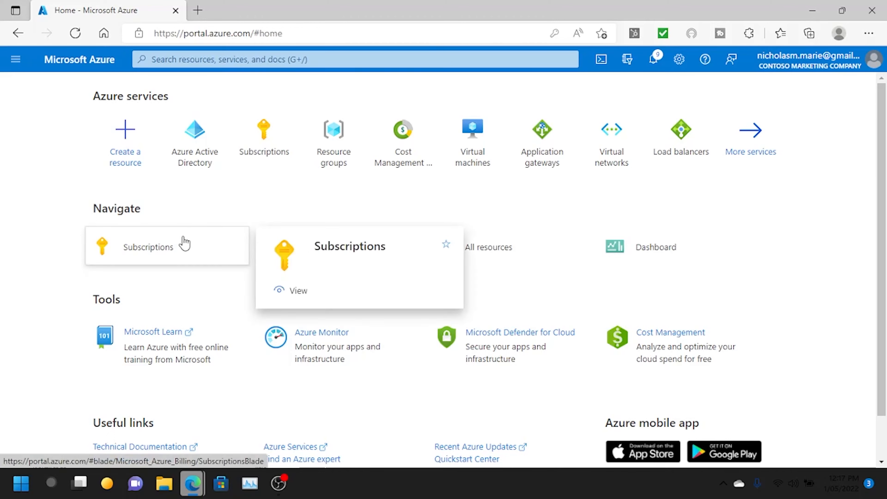
pyautogui.click(185, 242)
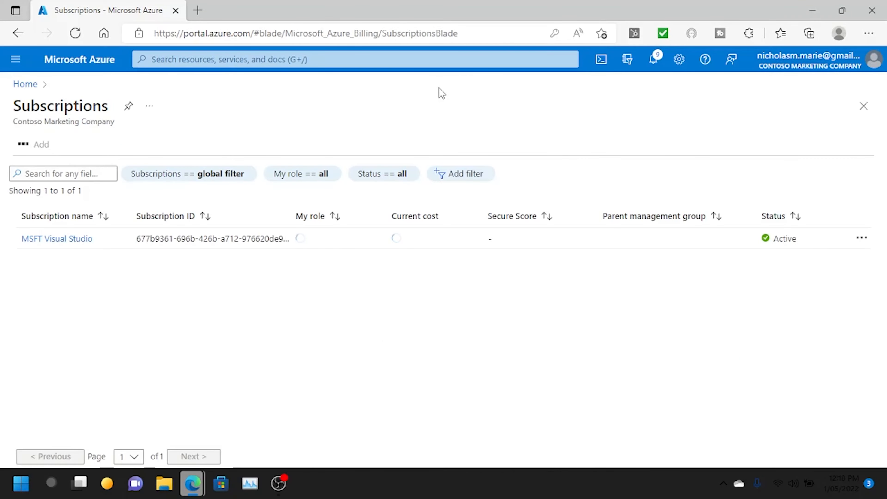
pyautogui.click(57, 240)
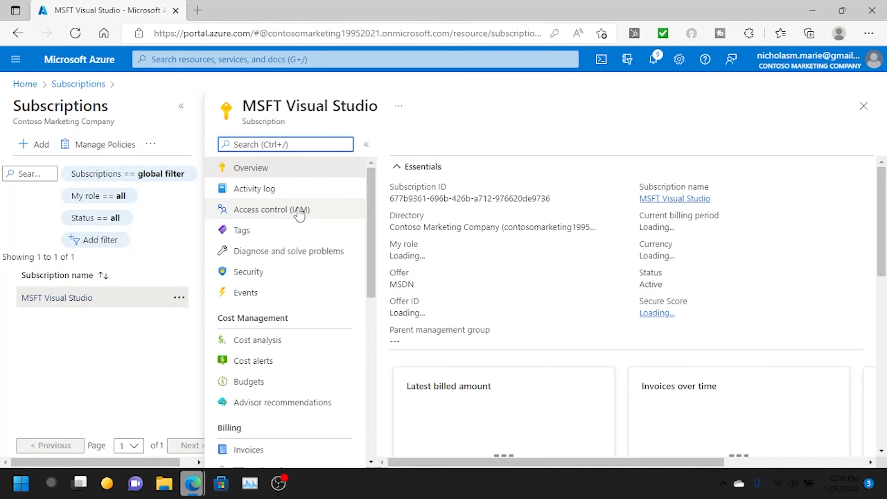
pyautogui.click(299, 212)
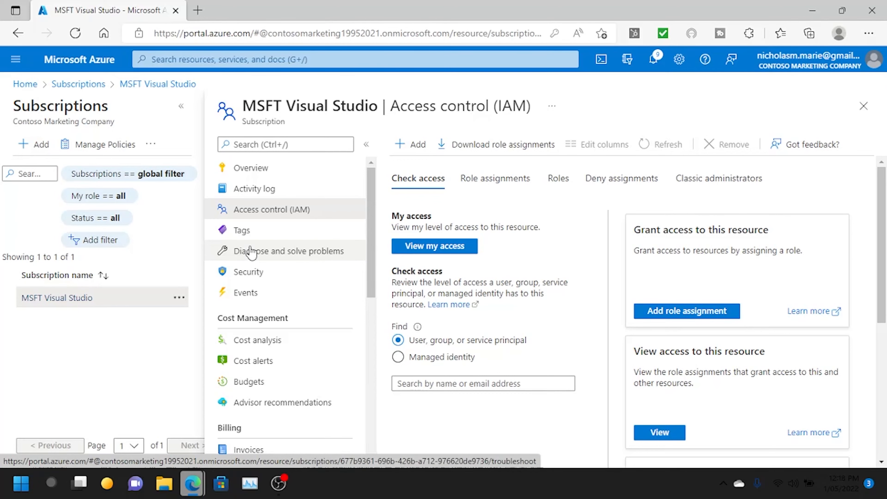
# - Create resource group virtual_machines_rg in MSFT Visual Studio, region East US
pyautogui.click(35, 88)
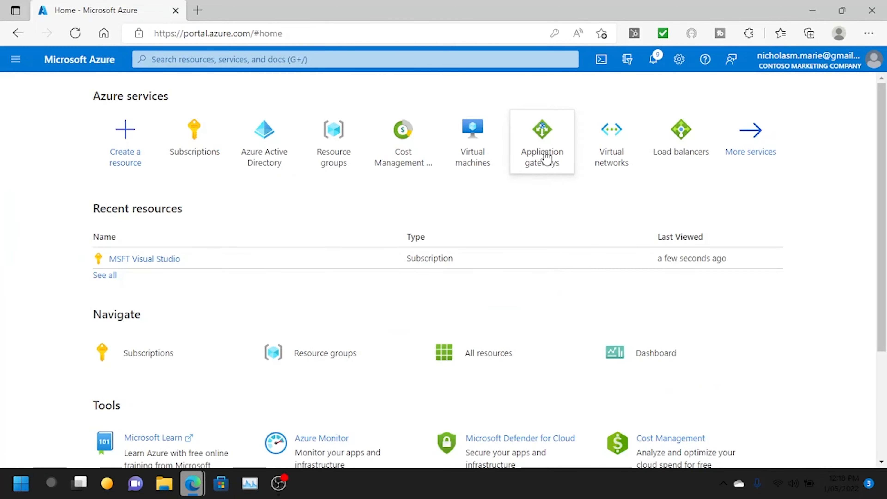
pyautogui.click(335, 154)
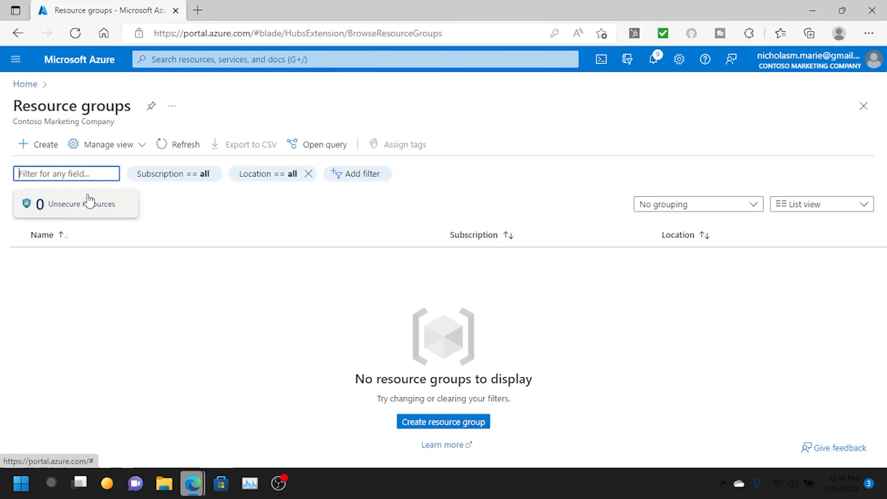
pyautogui.click(467, 422)
pyautogui.write('virtual_')
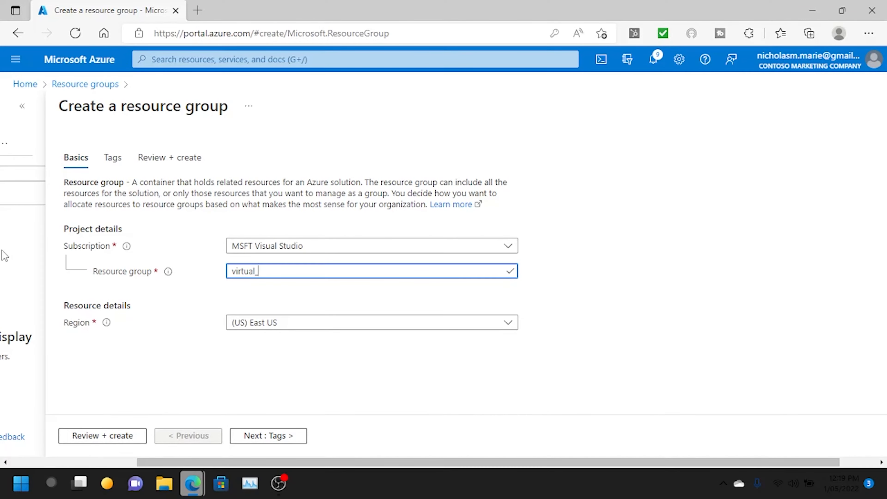
pyautogui.write('machines_rg')
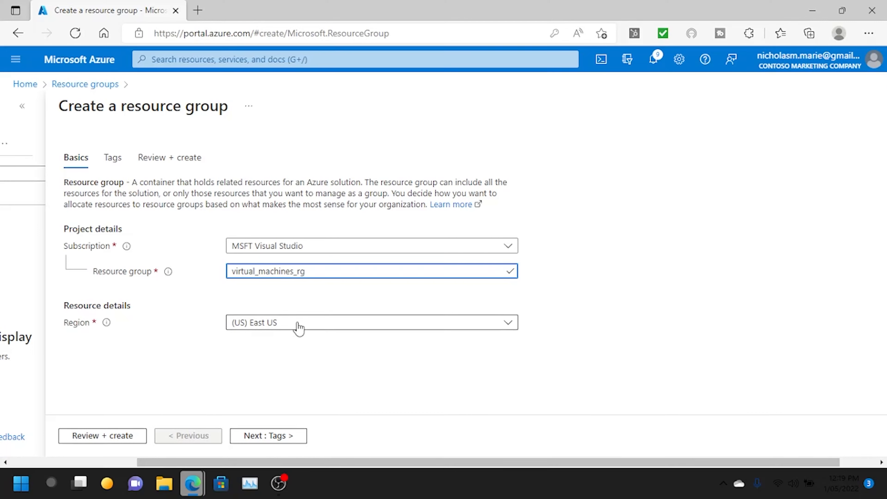
pyautogui.click(92, 436)
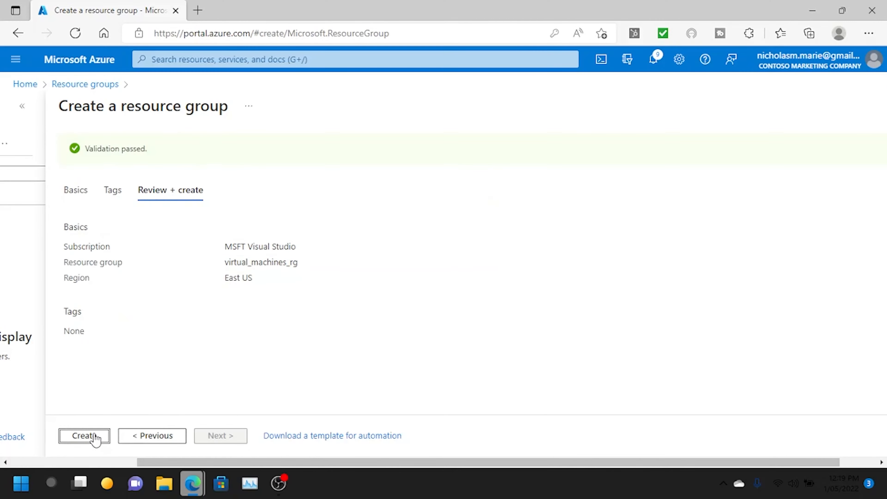
pyautogui.click(86, 436)
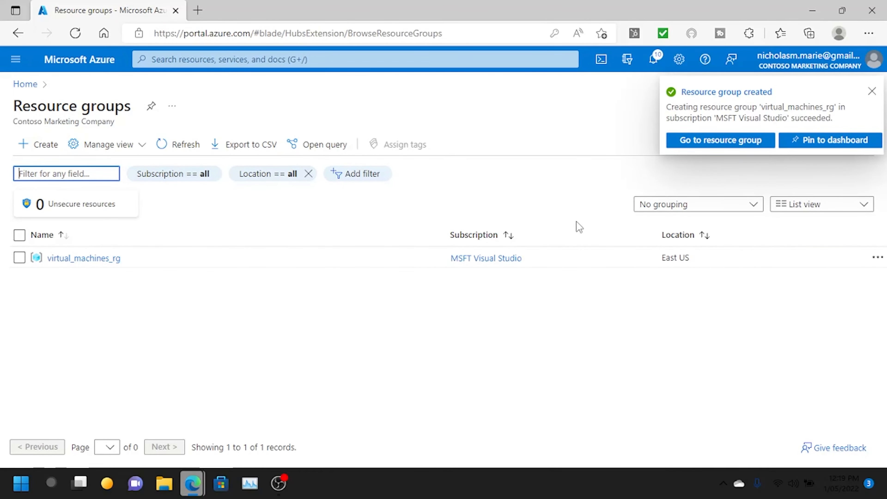
# - Open Add role assignment under virtual_machines_rg's Access control (IAM) and browse the built-in roles
pyautogui.click(696, 144)
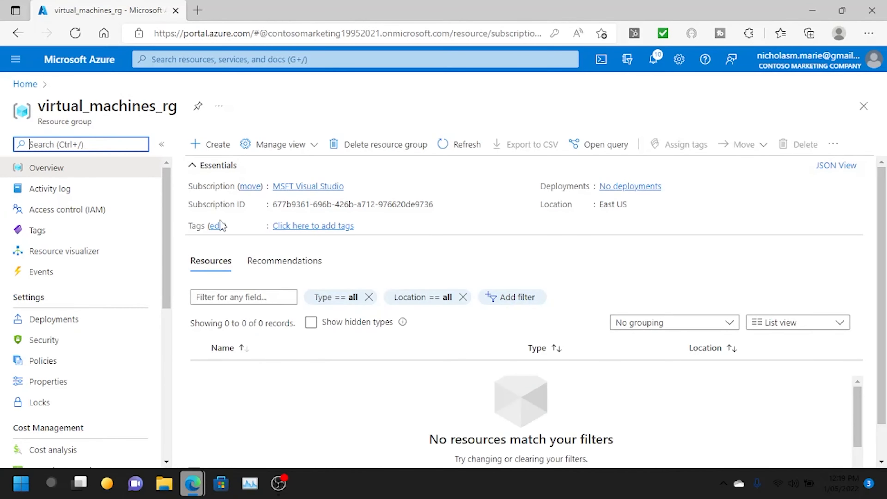
pyautogui.click(103, 218)
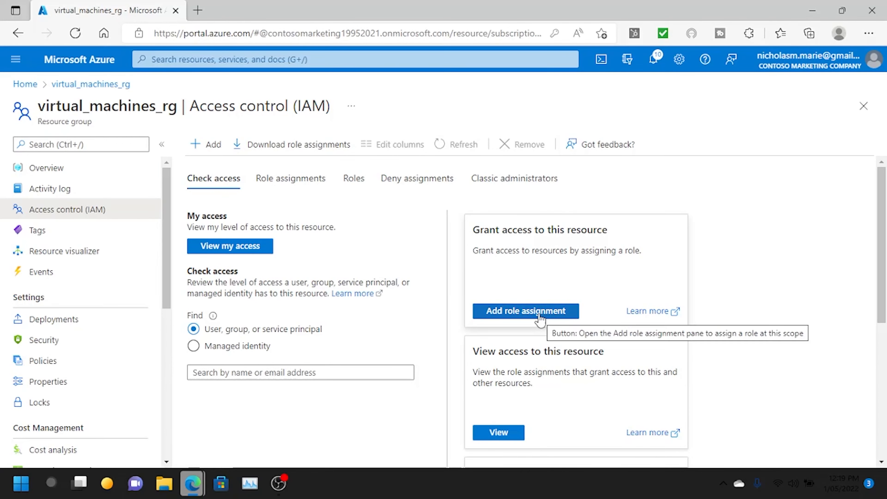
pyautogui.click(518, 315)
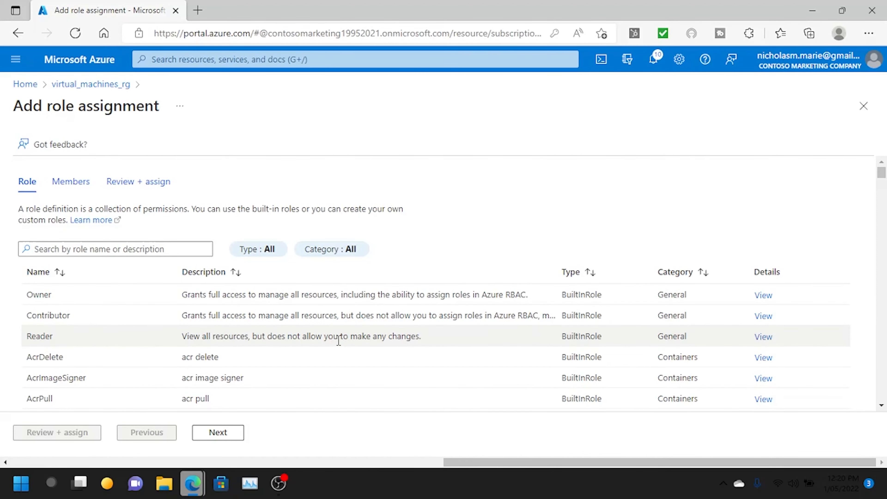
pyautogui.scroll(-10, 338, 340)
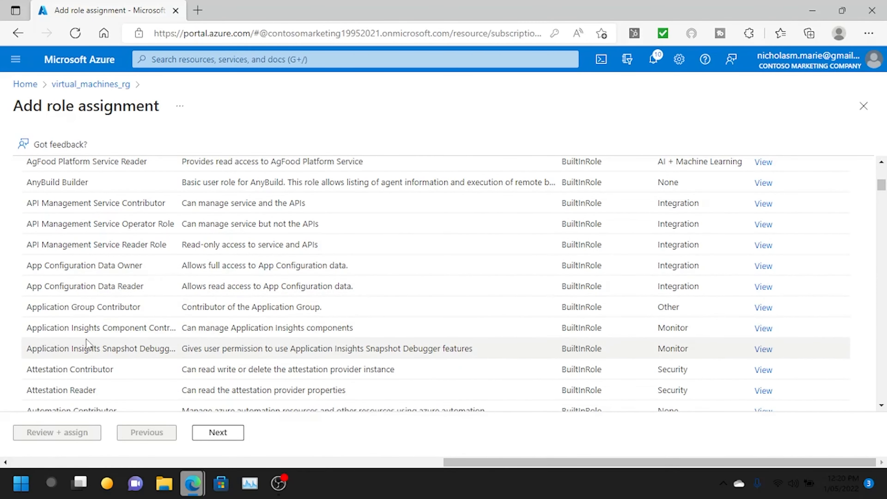
pyautogui.scroll(-5, 103, 310)
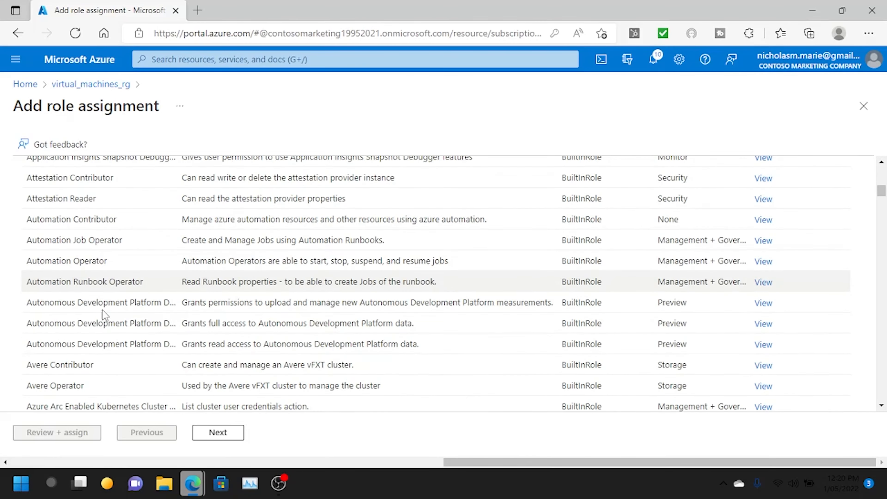
pyautogui.scroll(7, 108, 307)
pyautogui.scroll(5, 113, 304)
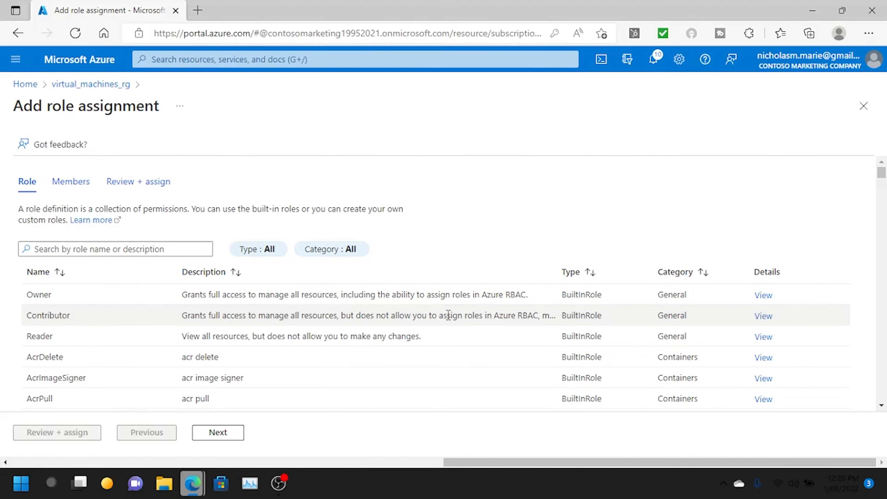
# - Give the chosen user Contributor on virtual_machines_rg and verify it under Role assignments
pyautogui.click(612, 321)
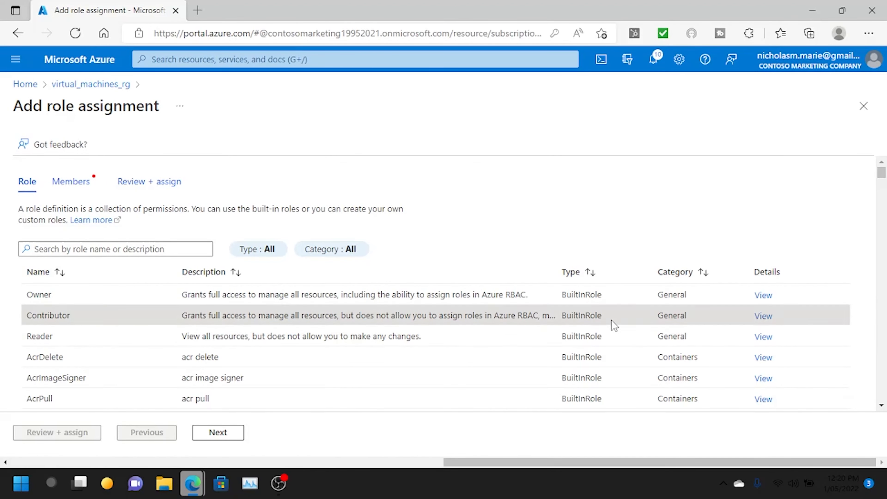
pyautogui.click(214, 437)
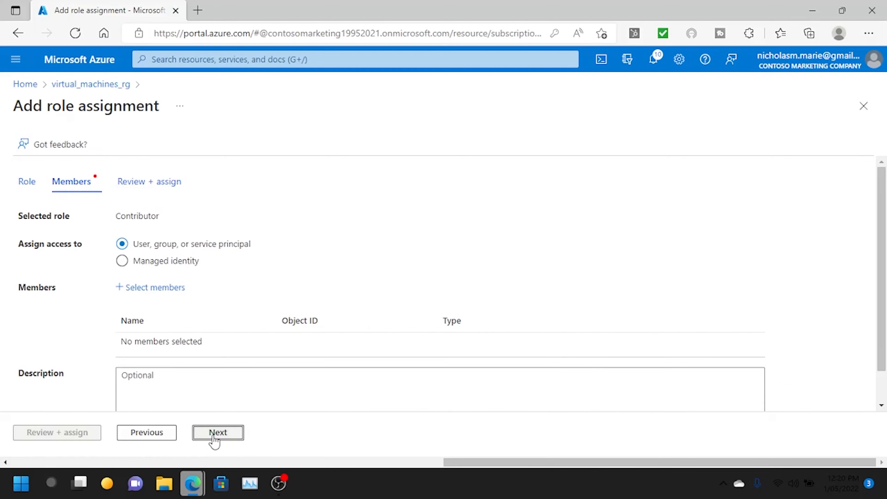
pyautogui.click(144, 288)
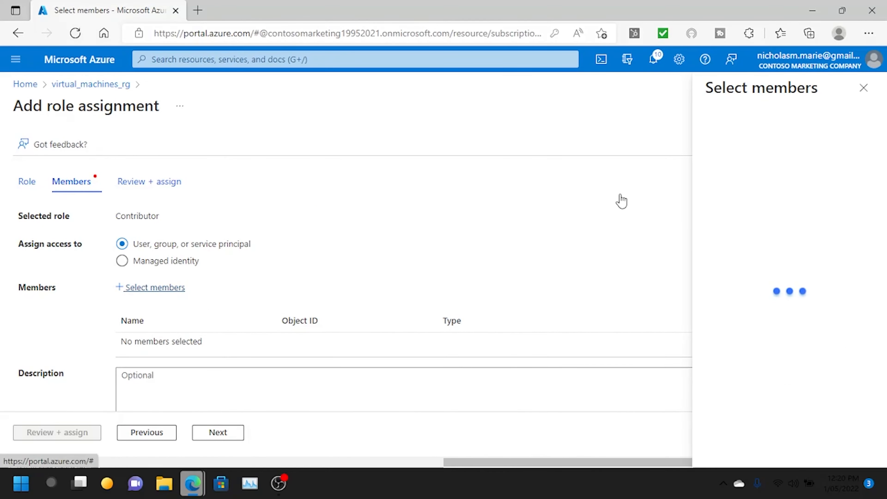
pyautogui.click(667, 185)
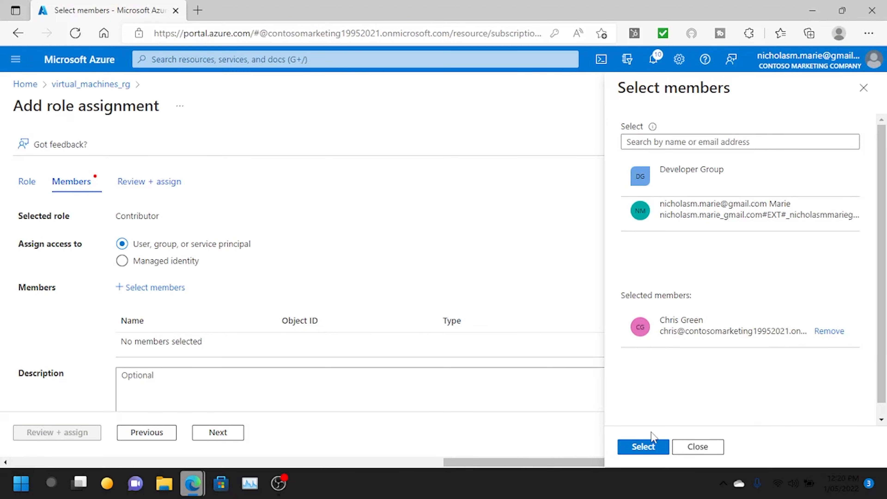
pyautogui.click(644, 447)
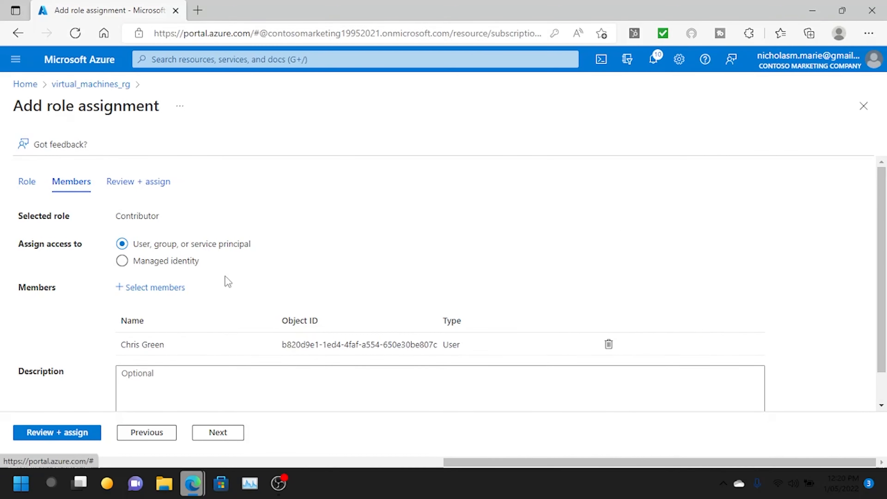
pyautogui.scroll(-1, 183, 206)
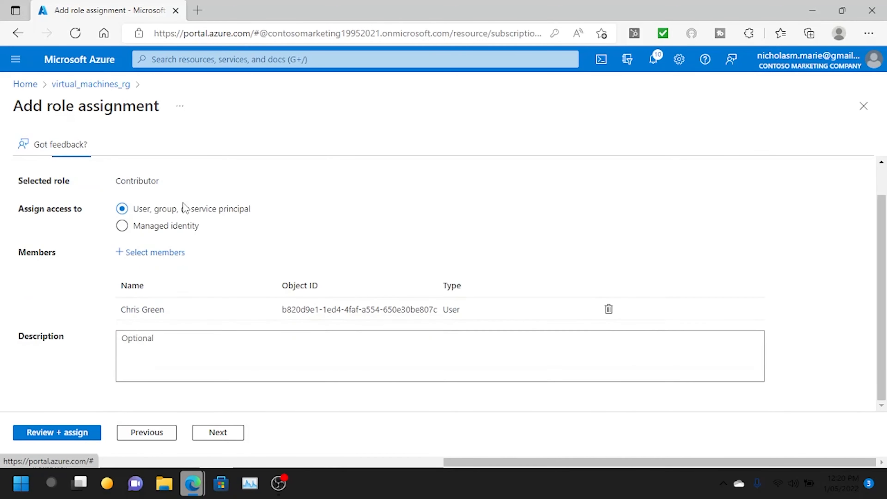
pyautogui.click(69, 441)
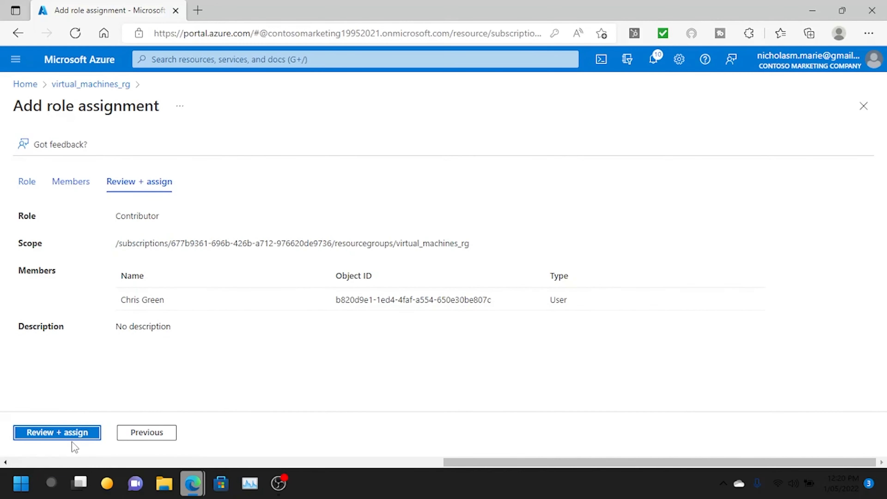
pyautogui.click(79, 430)
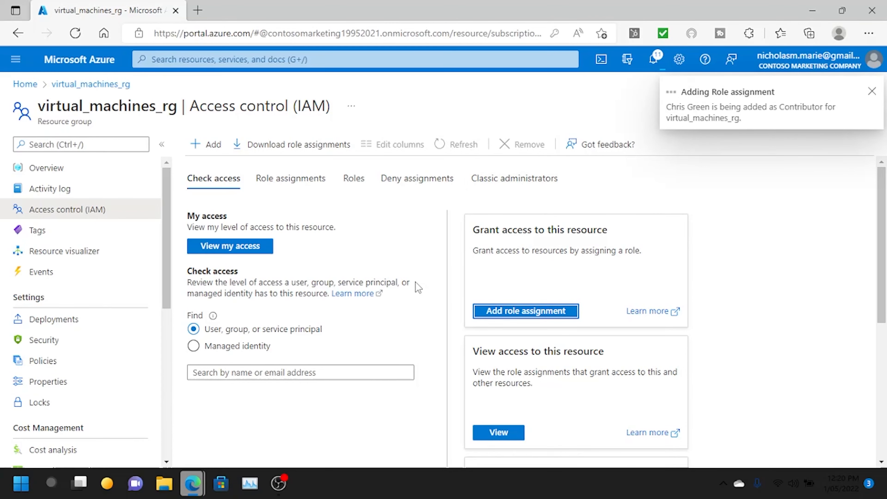
pyautogui.click(292, 179)
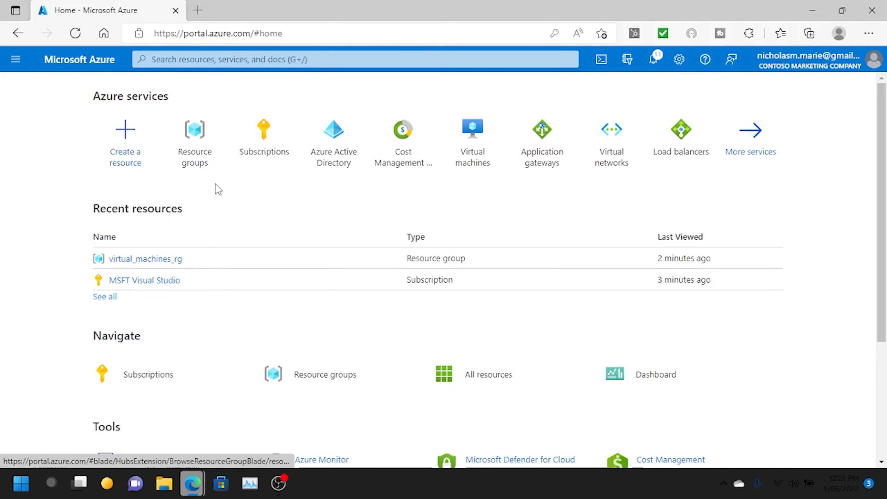
# - Start a new group in Azure Active Directory named 'Virtual Machine Administrator'
pyautogui.click(319, 157)
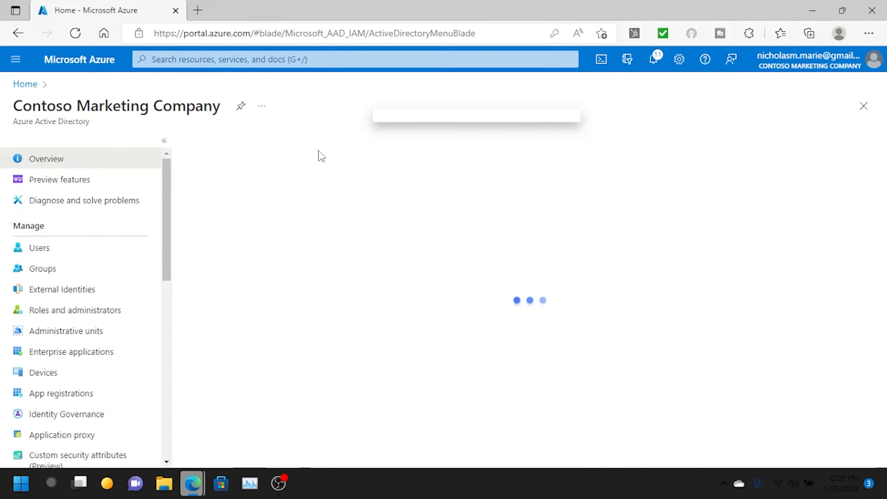
pyautogui.click(90, 272)
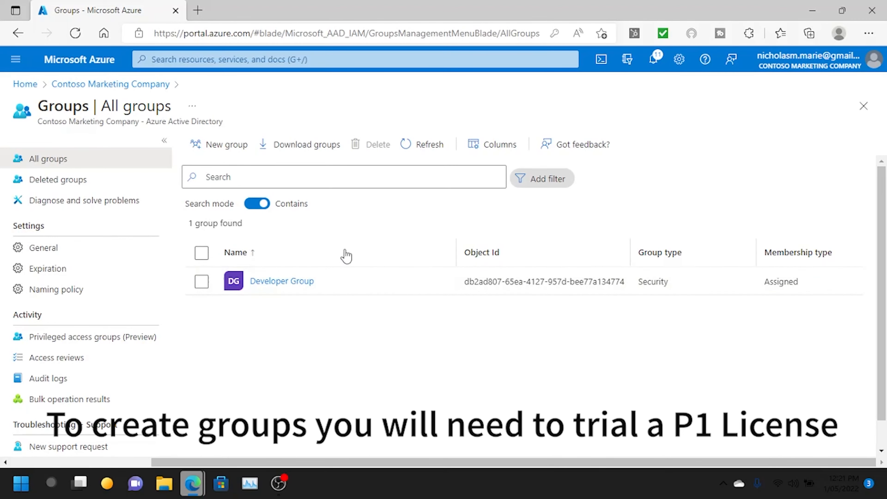
pyautogui.click(230, 146)
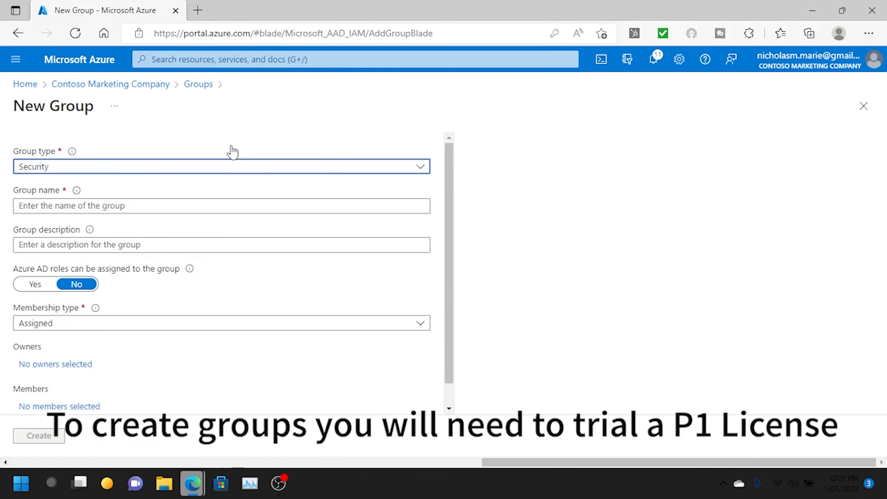
pyautogui.click(201, 205)
pyautogui.write('Virtual Machine Administrator')
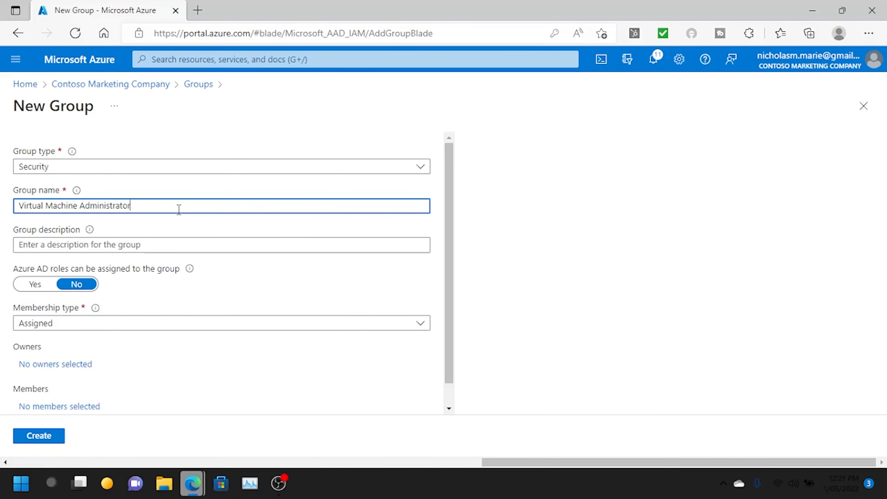
pyautogui.scroll(-1, 79, 384)
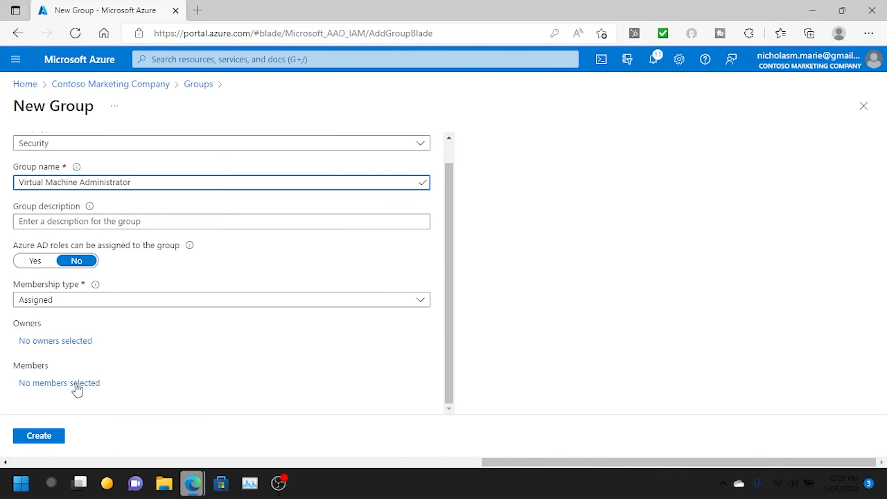
# - Add the existing user as the group's member and create the group
pyautogui.click(77, 384)
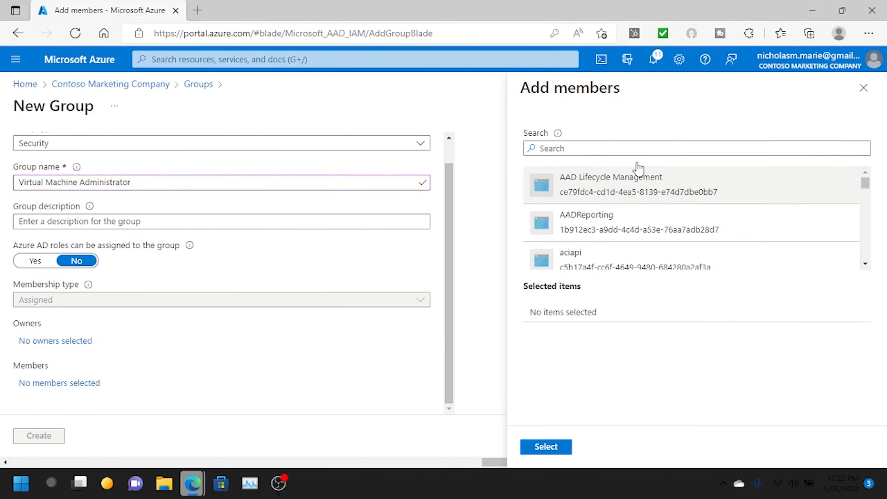
pyautogui.click(626, 144)
pyautogui.write('chris')
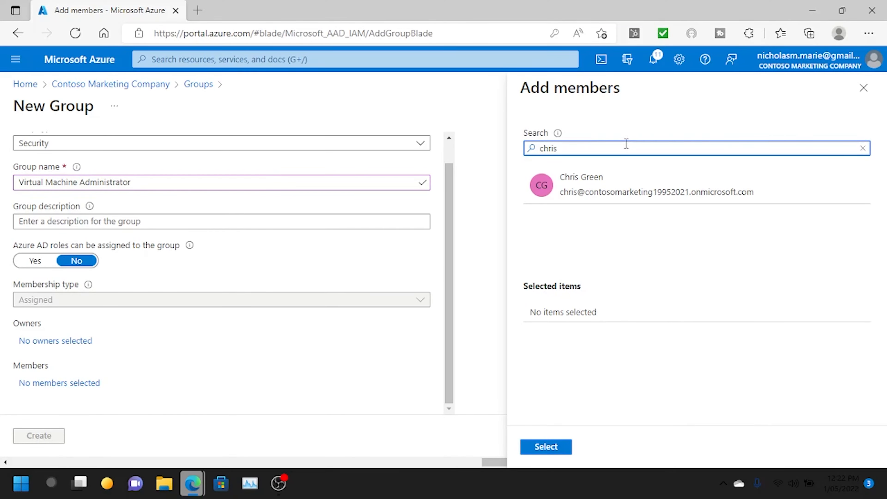
pyautogui.click(618, 189)
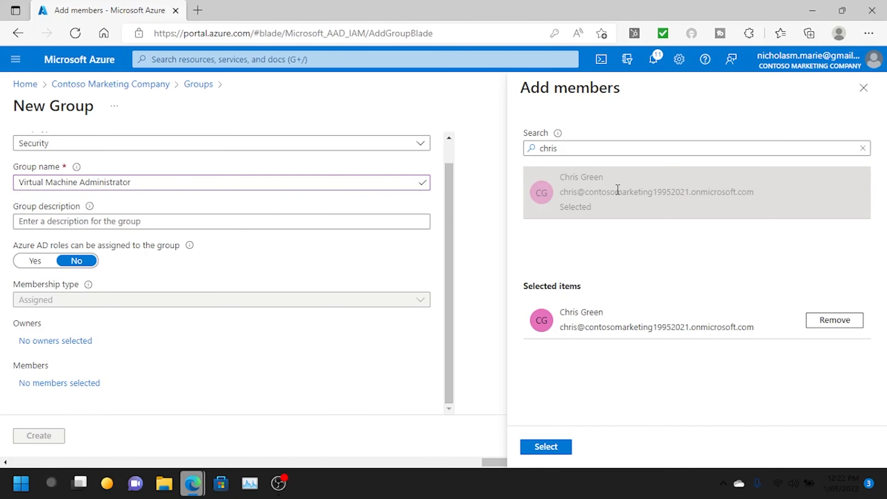
pyautogui.click(557, 449)
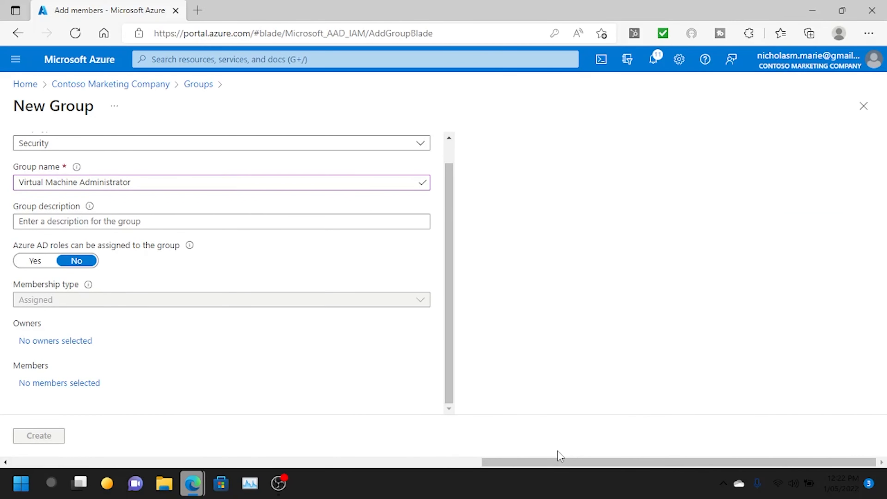
pyautogui.click(49, 439)
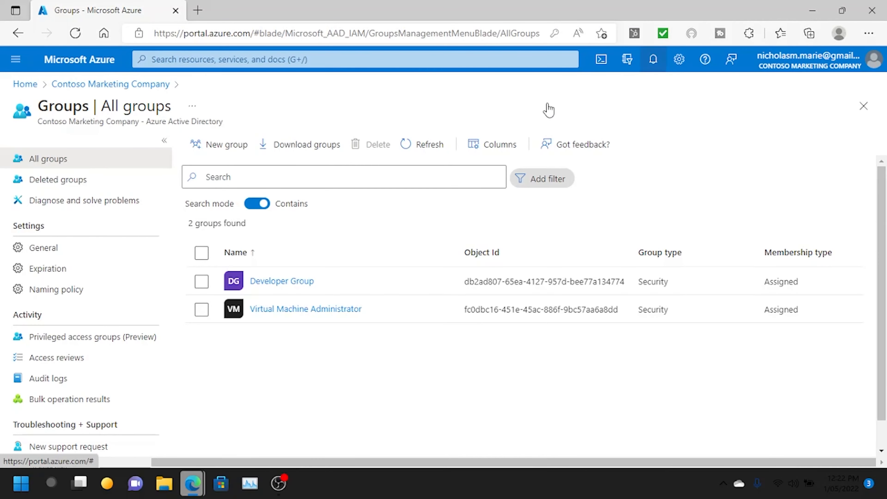
# - Refresh the groups list and view the Virtual Machine Administrator group's members
pyautogui.click(419, 153)
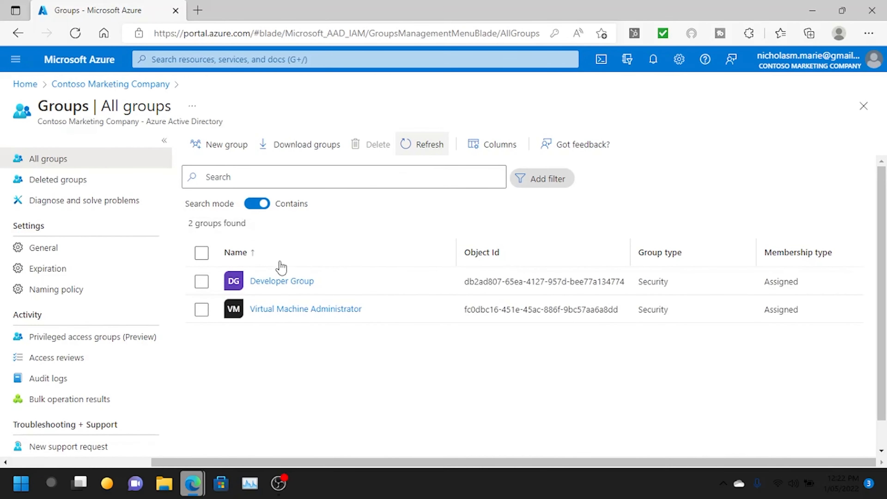
pyautogui.click(267, 312)
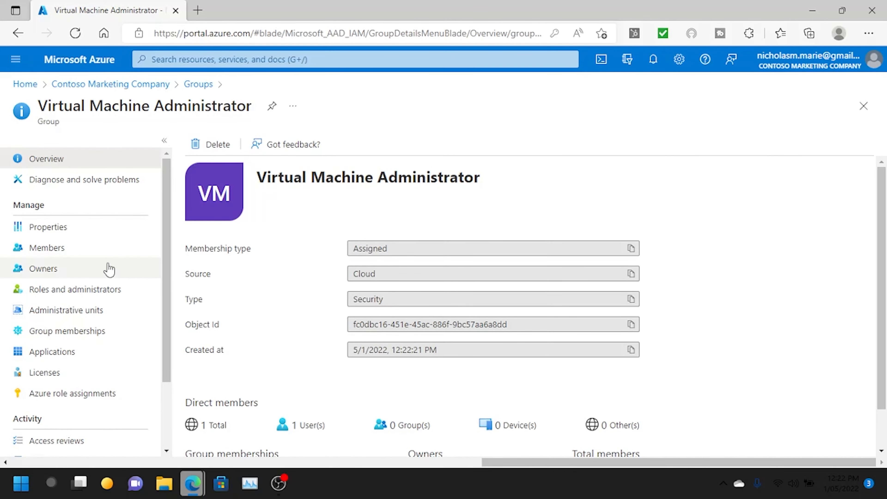
pyautogui.click(87, 251)
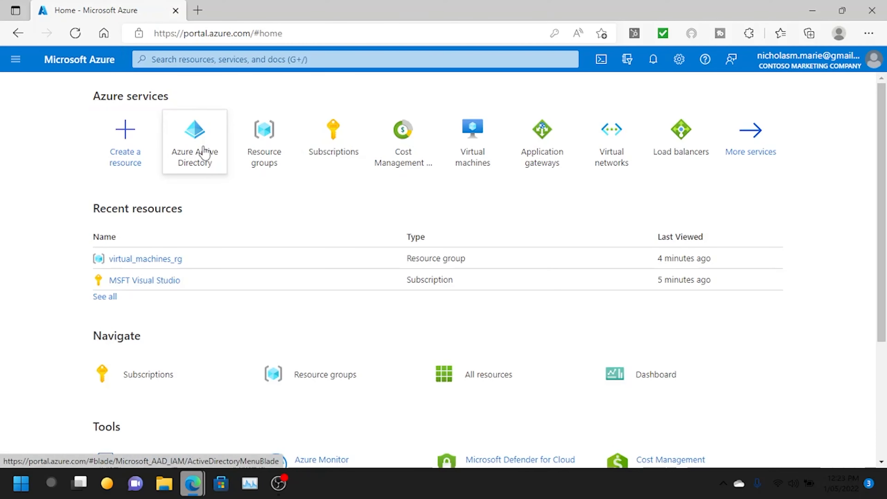
# - Start a new user in Azure Active Directory and enter the sign-in name and display name
pyautogui.click(194, 155)
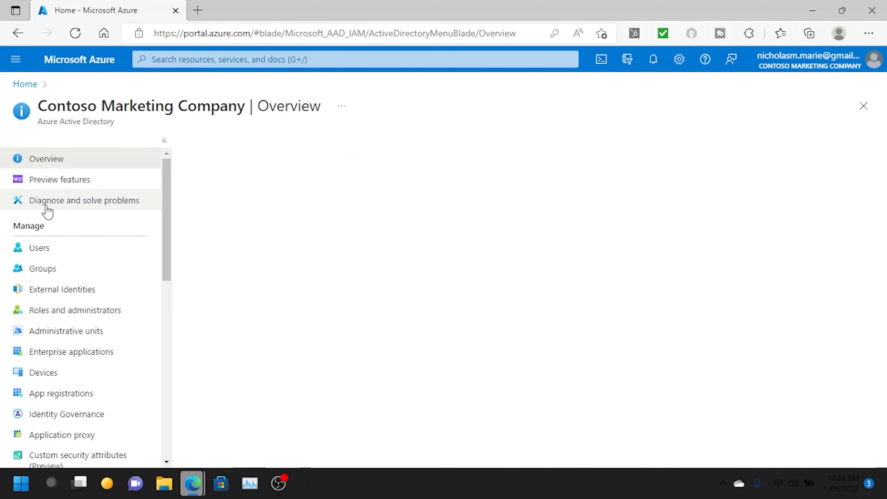
pyautogui.click(39, 247)
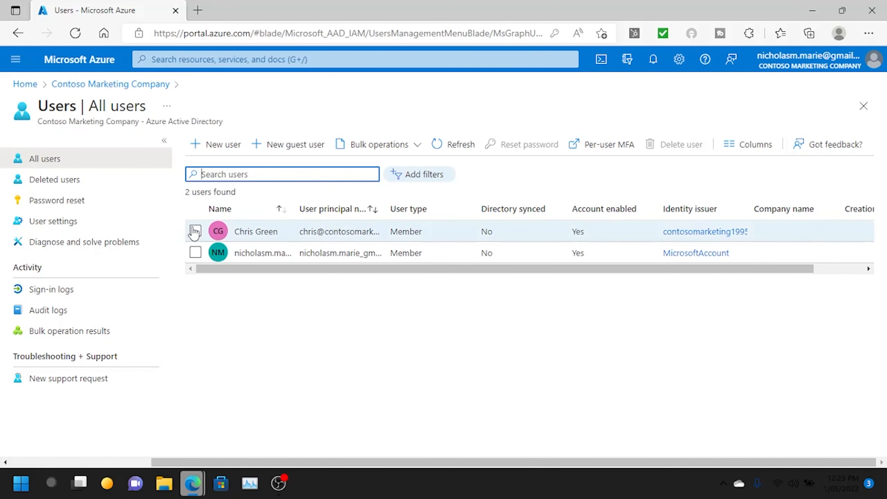
pyautogui.click(224, 144)
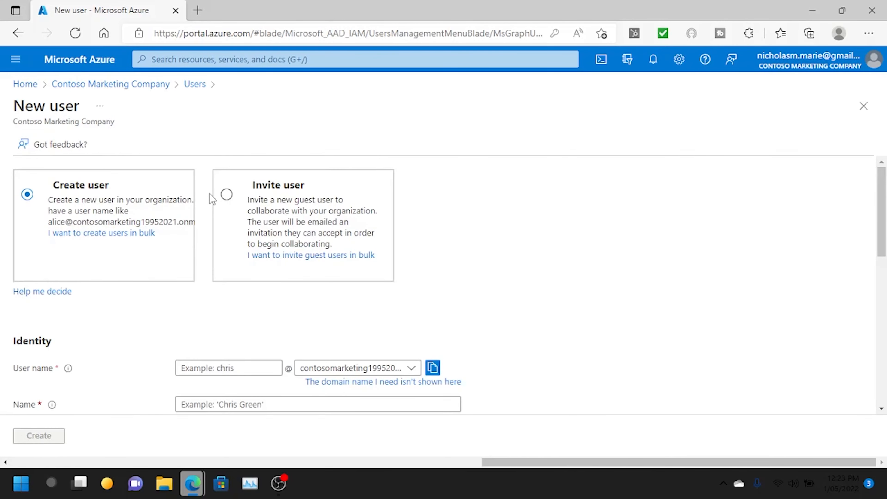
pyautogui.scroll(-2, 211, 199)
pyautogui.click(220, 288)
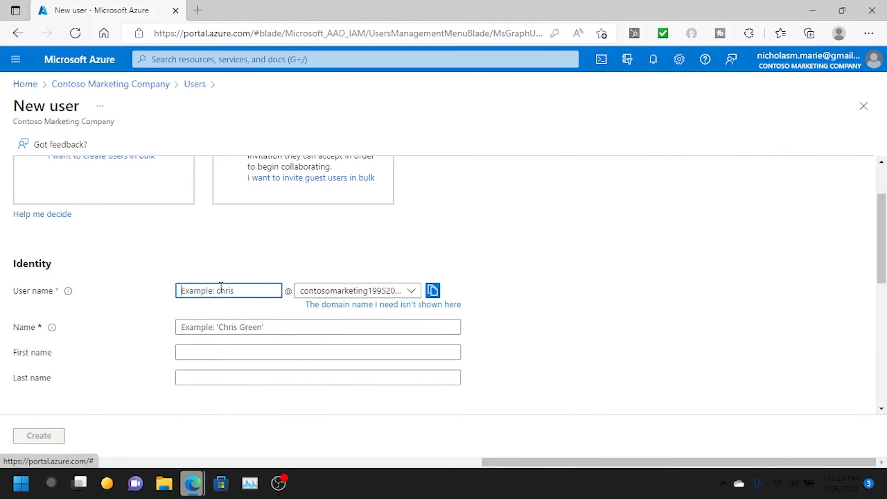
pyautogui.write('brad')
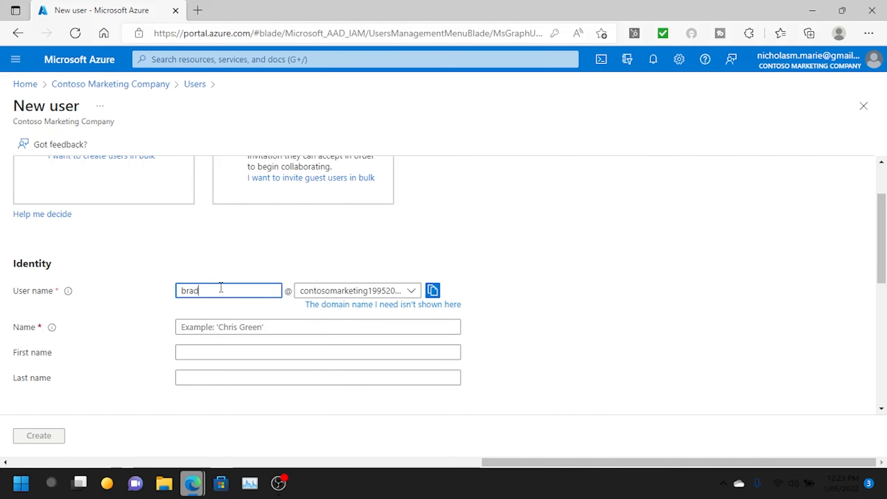
pyautogui.press('Tab')
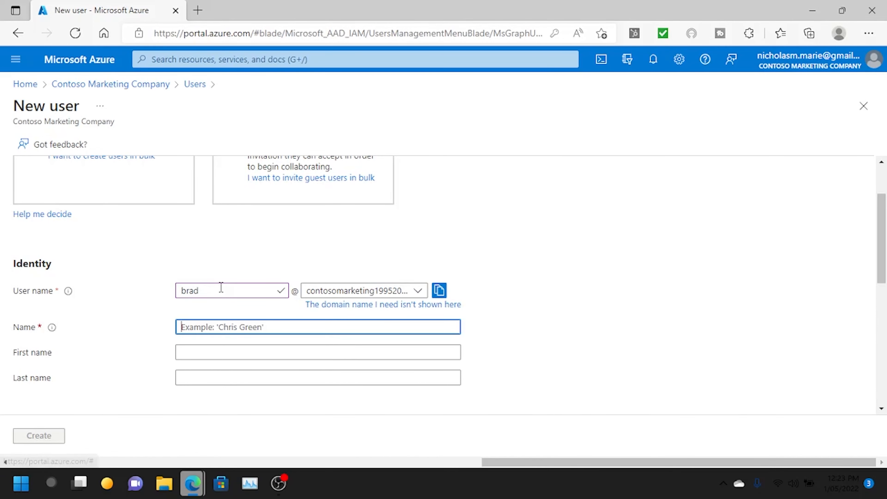
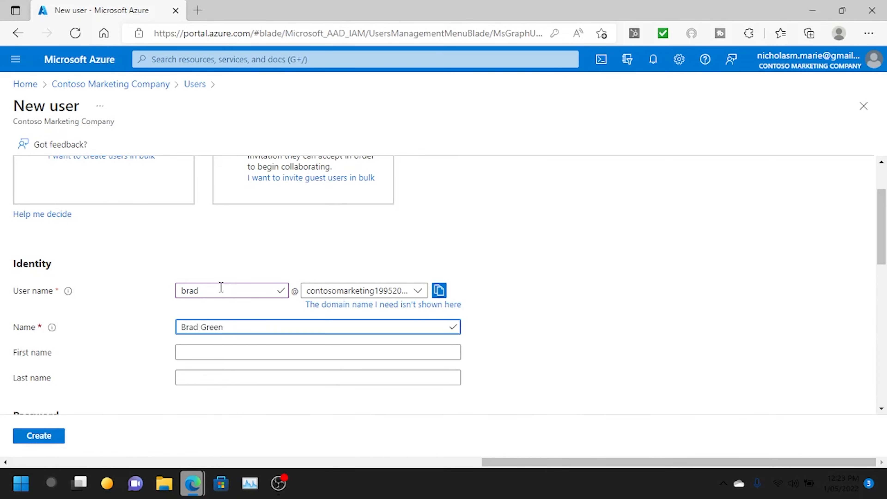
# - Give the new user a self-chosen initial password and create the account
pyautogui.scroll(-4, 221, 286)
pyautogui.scroll(-1, 221, 290)
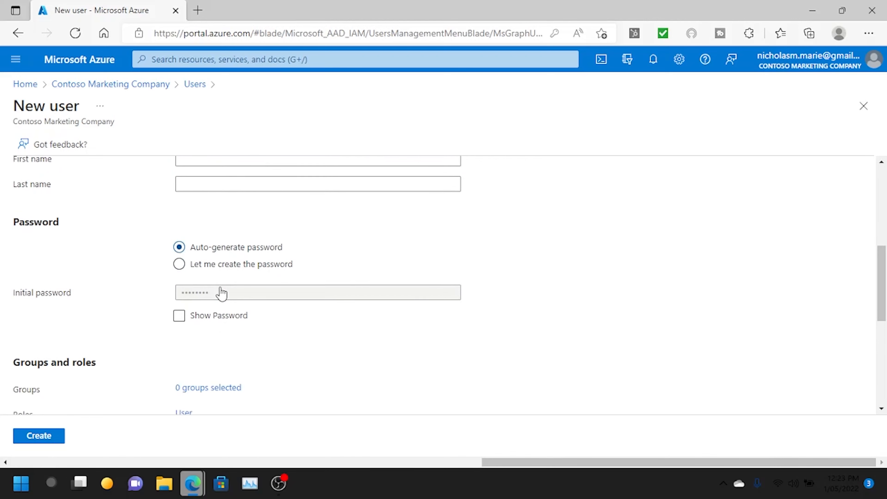
pyautogui.click(180, 264)
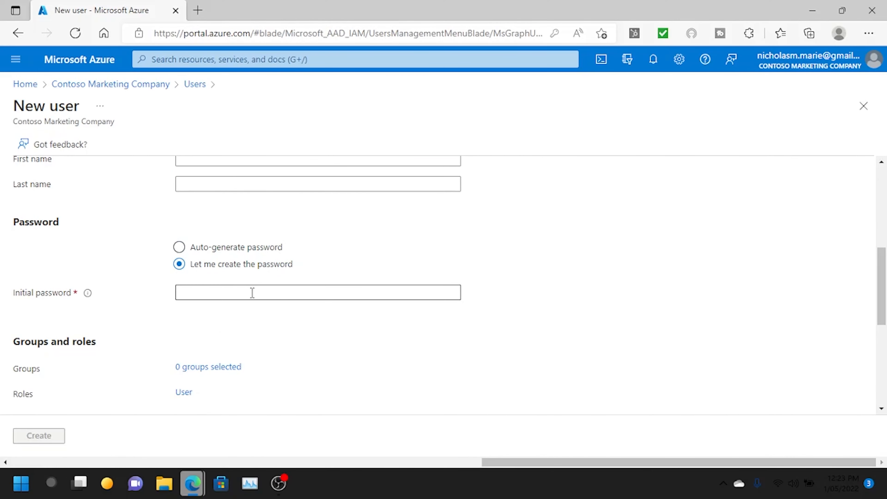
pyautogui.click(253, 292)
pyautogui.write('•••••')
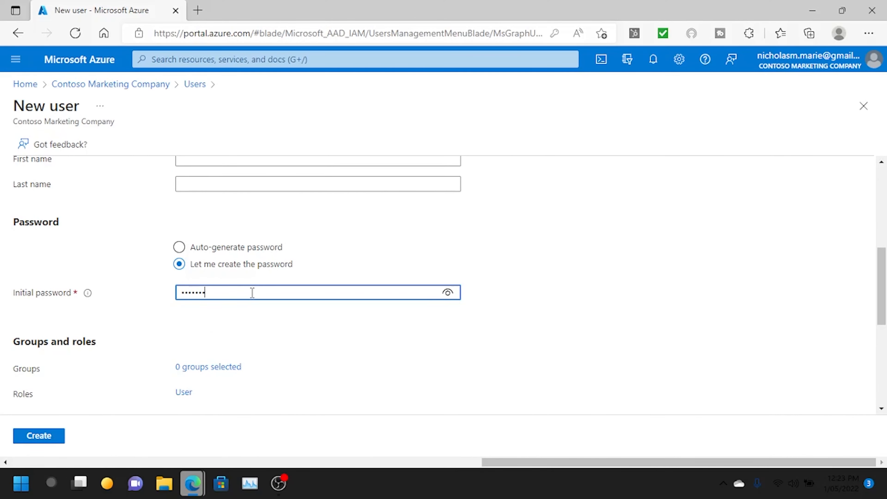
pyautogui.scroll(-5, 252, 292)
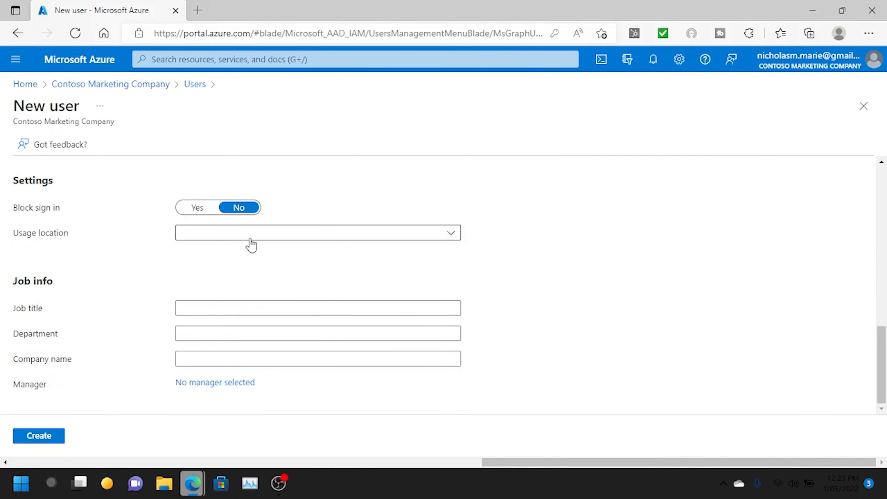
pyautogui.scroll(4, 367, 285)
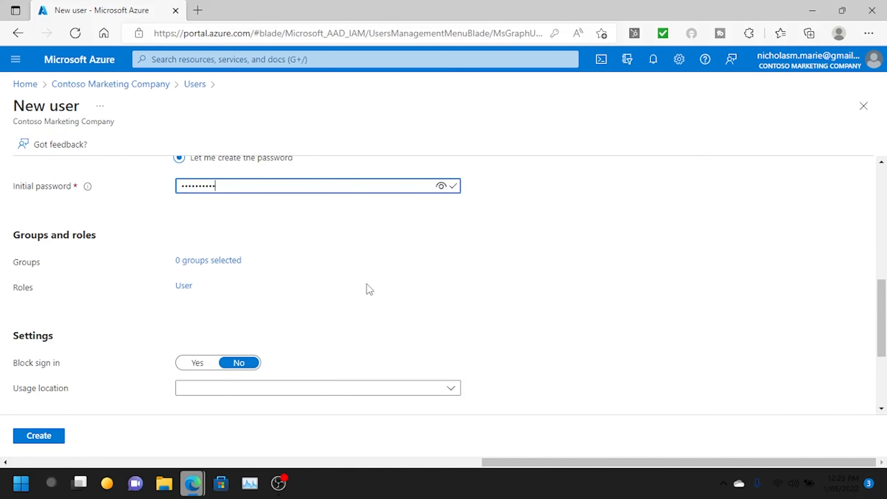
pyautogui.scroll(-4, 367, 284)
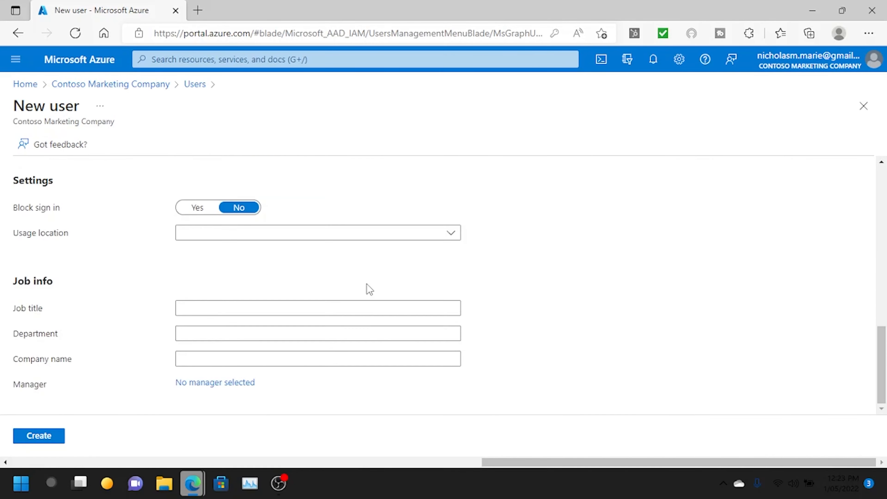
pyautogui.click(38, 436)
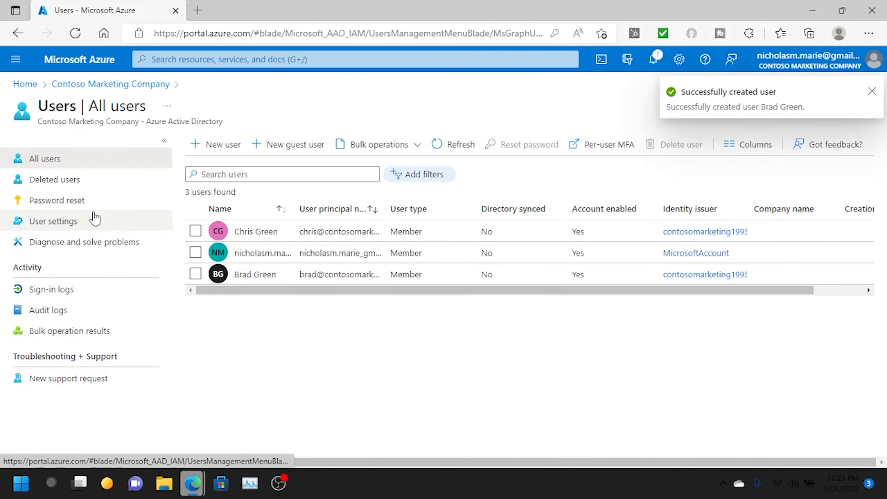
# - Open the Virtual Machine Administrator group's member list
pyautogui.click(109, 84)
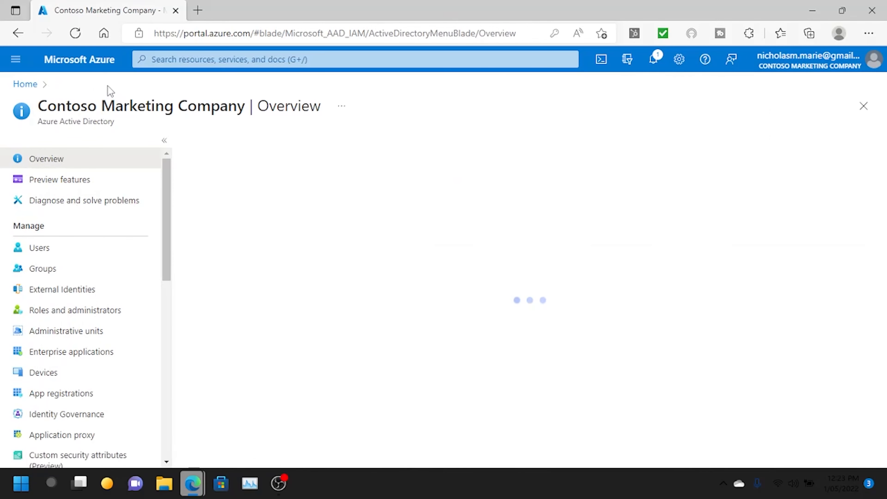
pyautogui.click(94, 269)
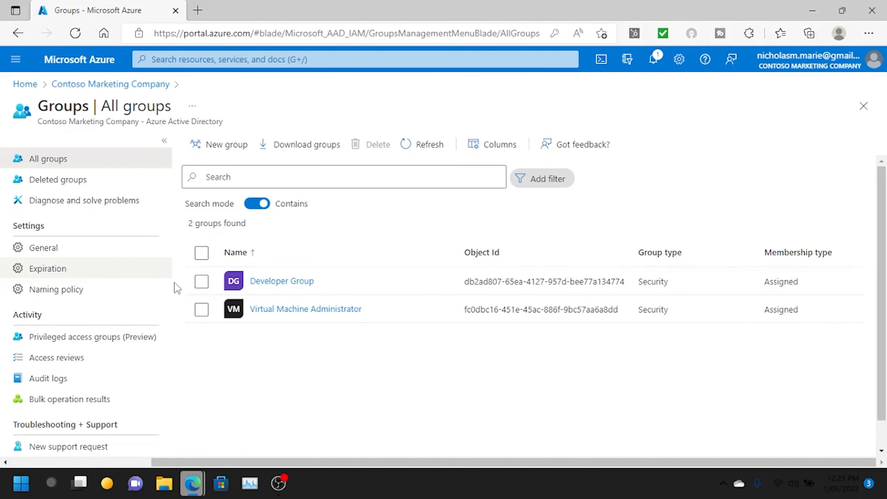
pyautogui.click(298, 312)
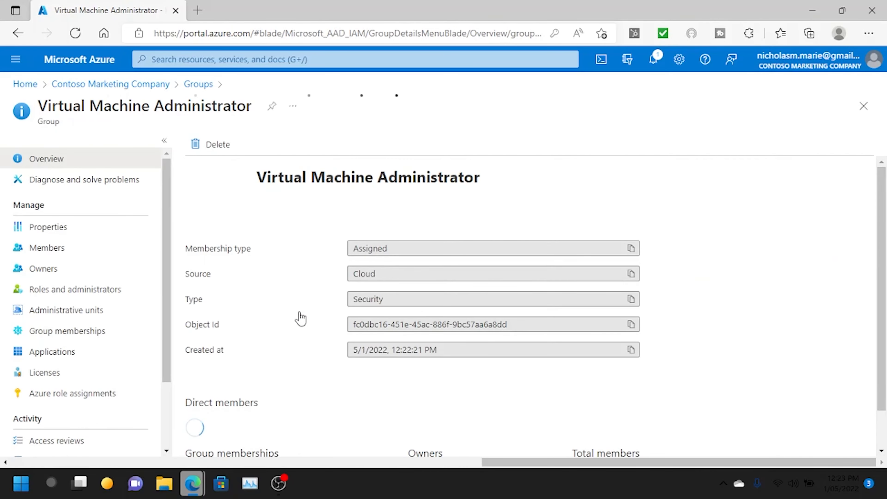
pyautogui.click(90, 260)
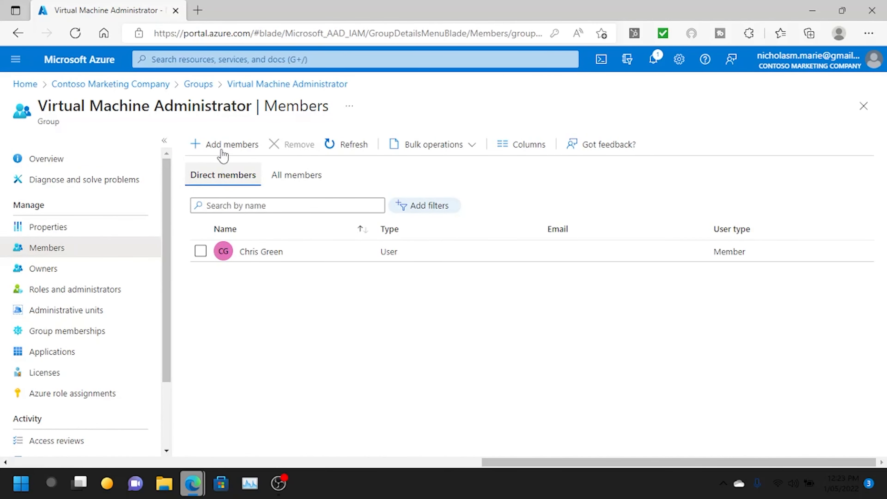
# - Add the newly created user as a group member and return to the portal home page
pyautogui.click(222, 150)
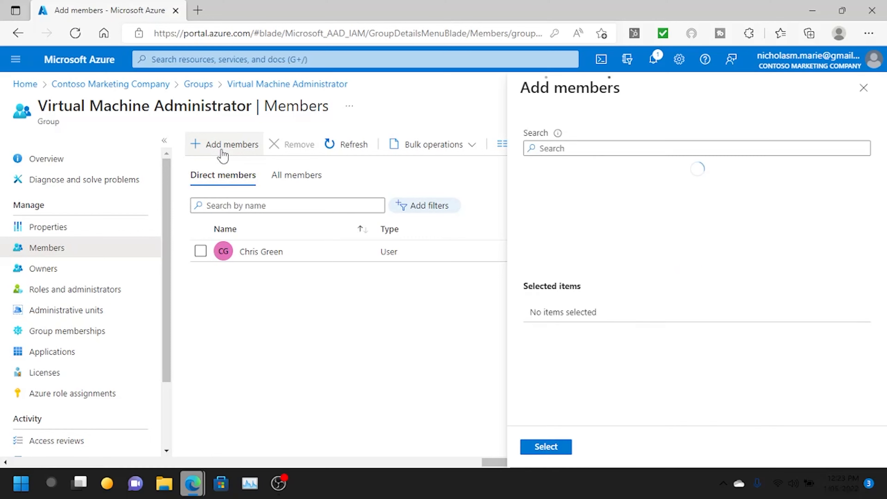
pyautogui.click(633, 144)
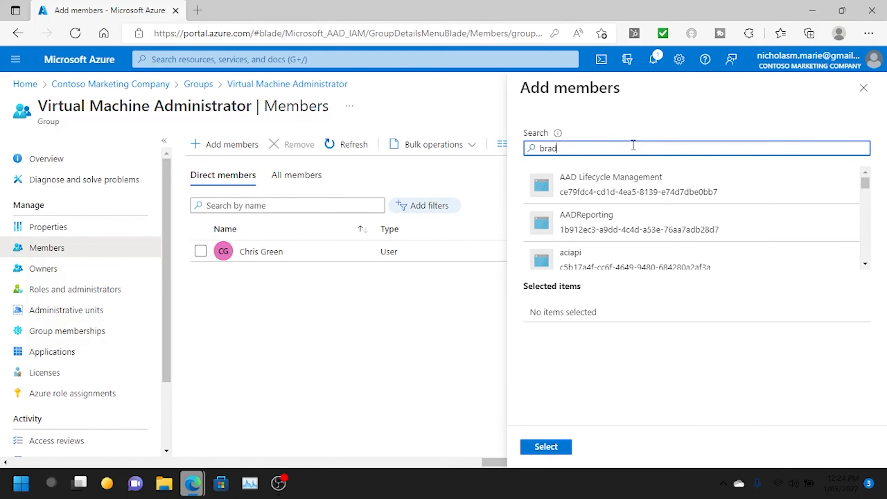
pyautogui.click(620, 190)
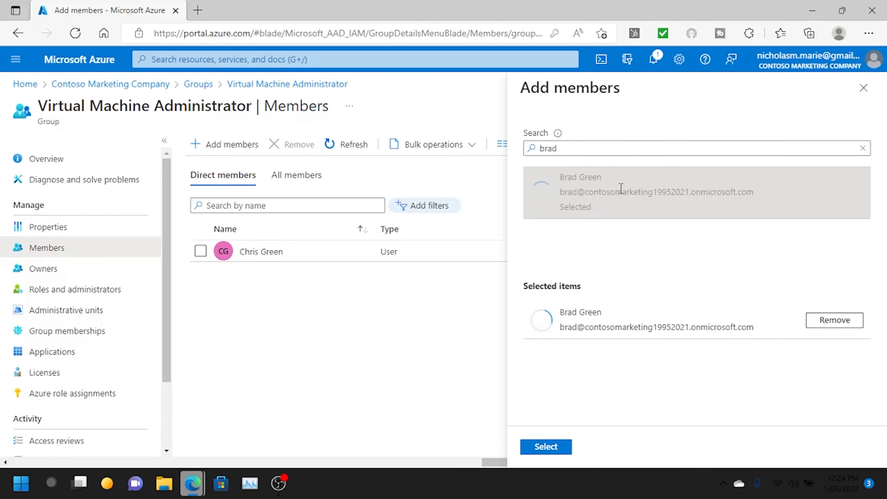
pyautogui.click(547, 447)
pyautogui.click(353, 146)
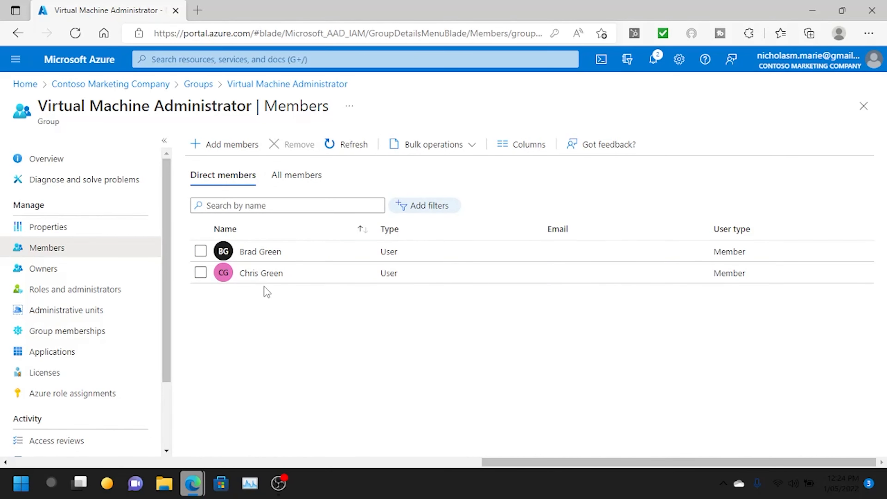
pyautogui.click(25, 86)
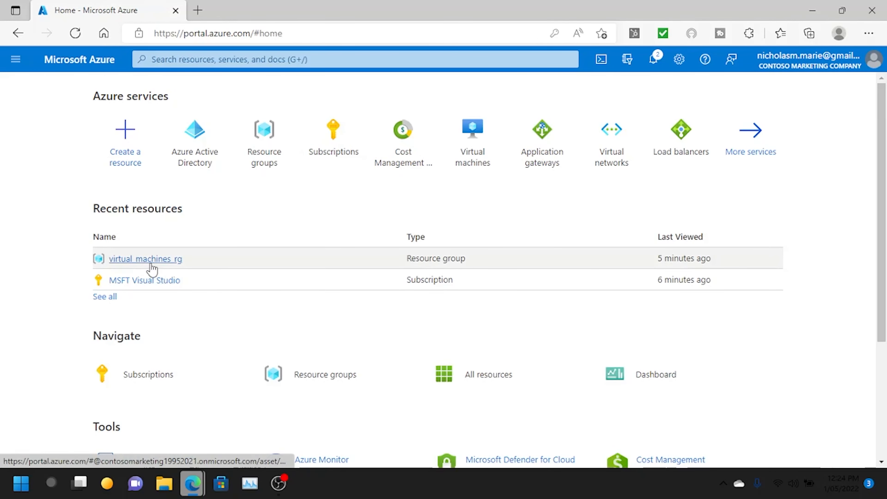
# - In virtual_machines_rg's Access control (IAM), remove the user's Contributor assignment and confirm with Yes
pyautogui.click(151, 260)
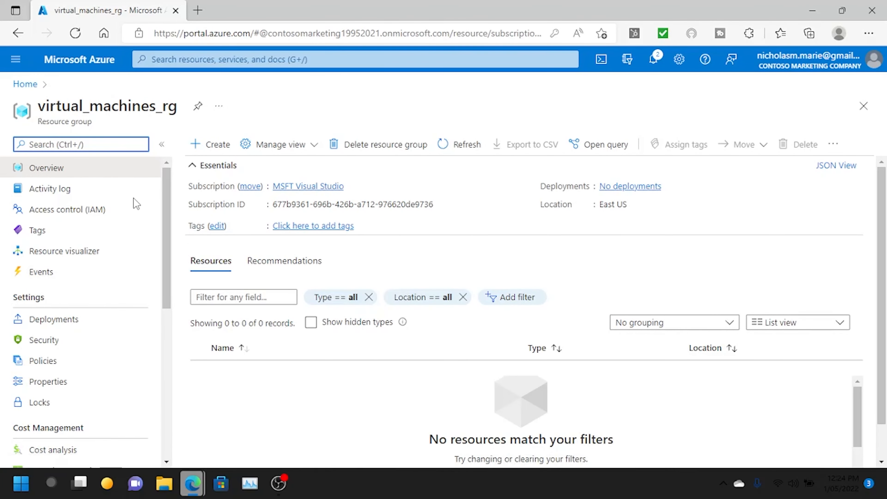
pyautogui.click(109, 216)
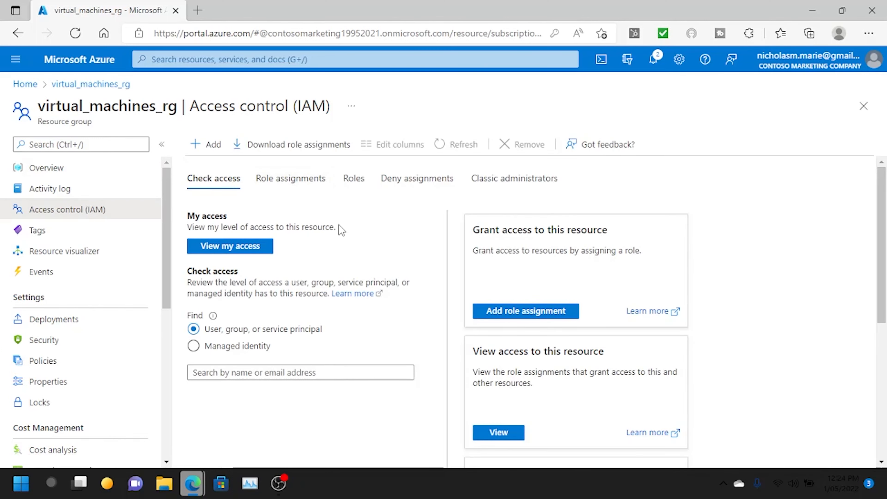
pyautogui.click(289, 183)
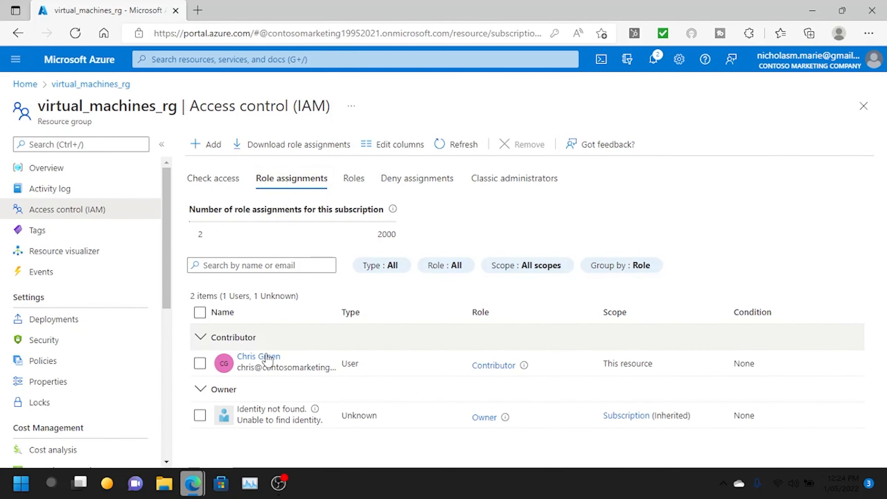
pyautogui.click(200, 363)
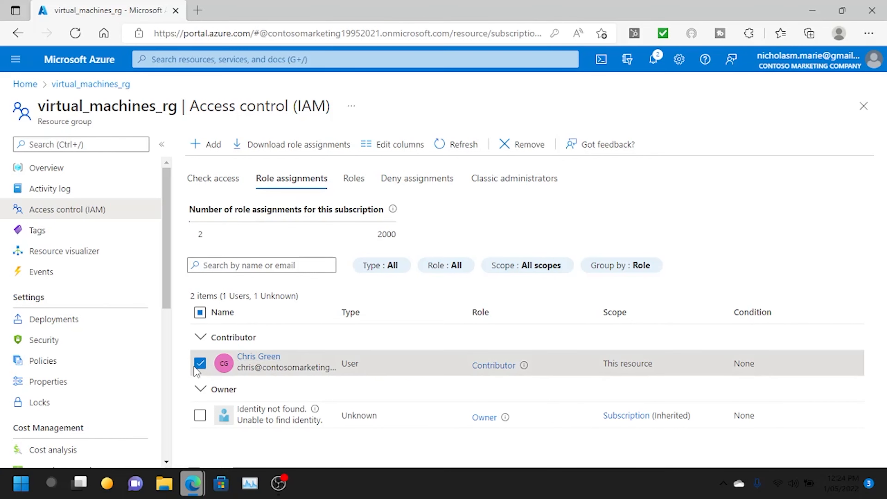
pyautogui.click(520, 146)
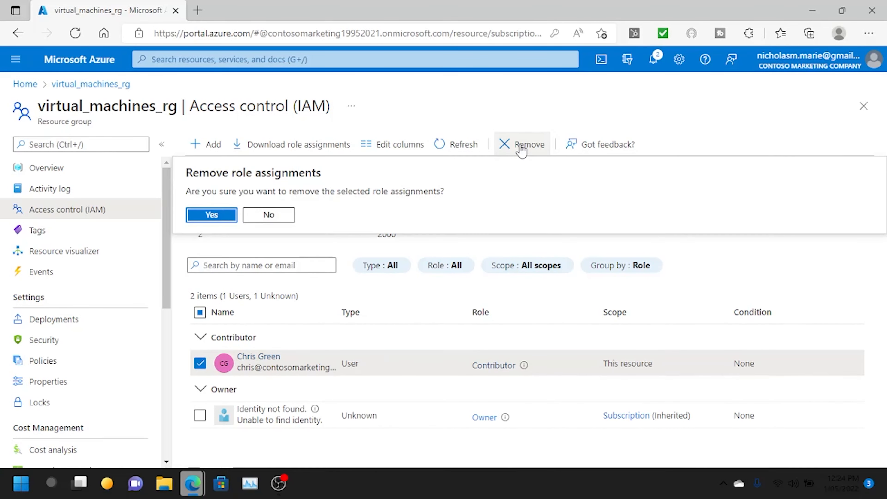
pyautogui.click(214, 217)
pyautogui.click(206, 149)
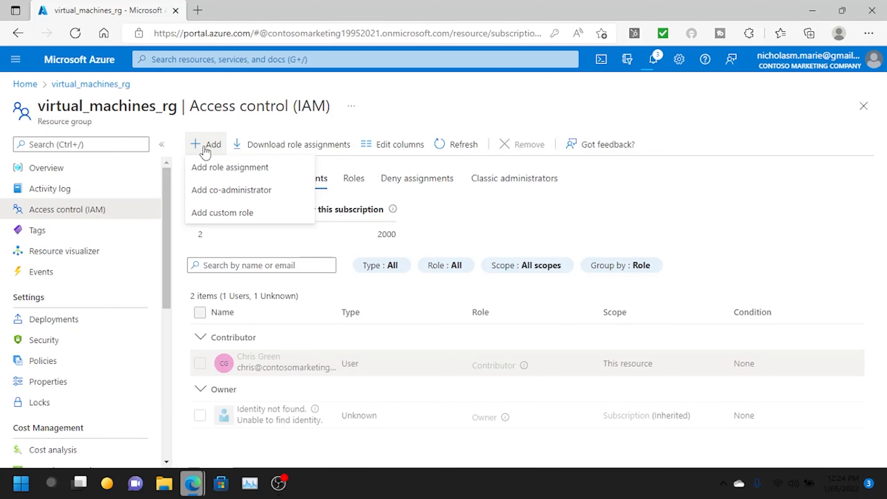
# - Start a new role assignment on virtual_machines_rg using the Contributor role
pyautogui.click(202, 168)
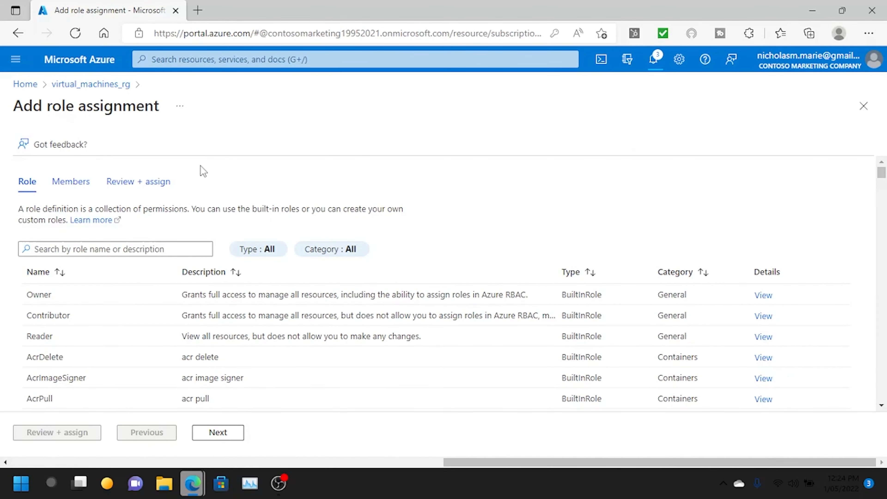
pyautogui.click(210, 312)
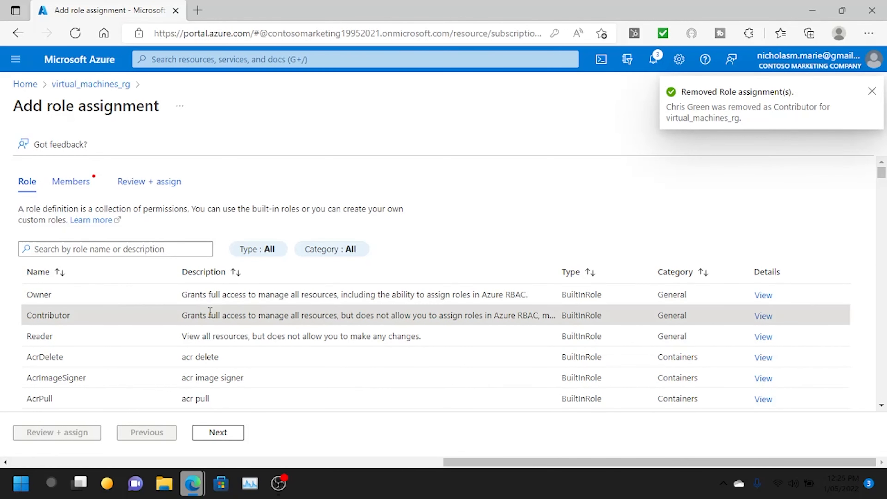
pyautogui.click(213, 433)
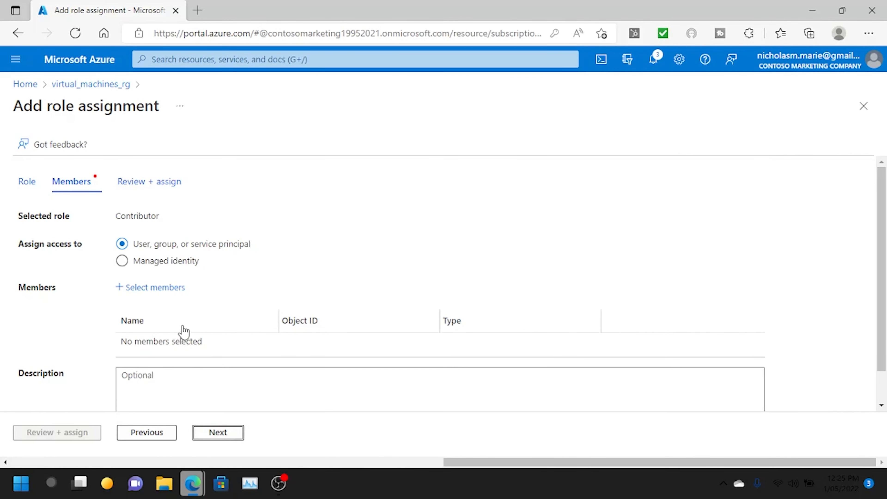
# - Assign Contributor to the Virtual Machine Administrator group and complete Review + assign
pyautogui.click(163, 290)
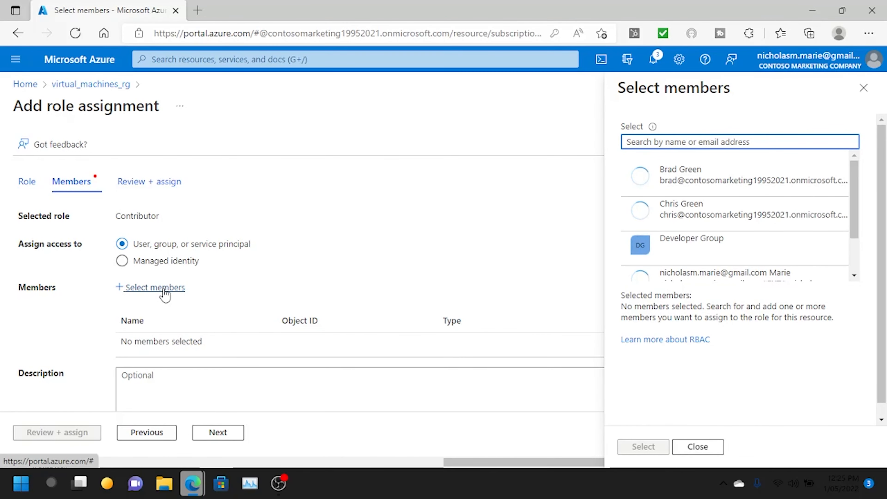
pyautogui.scroll(-1, 718, 203)
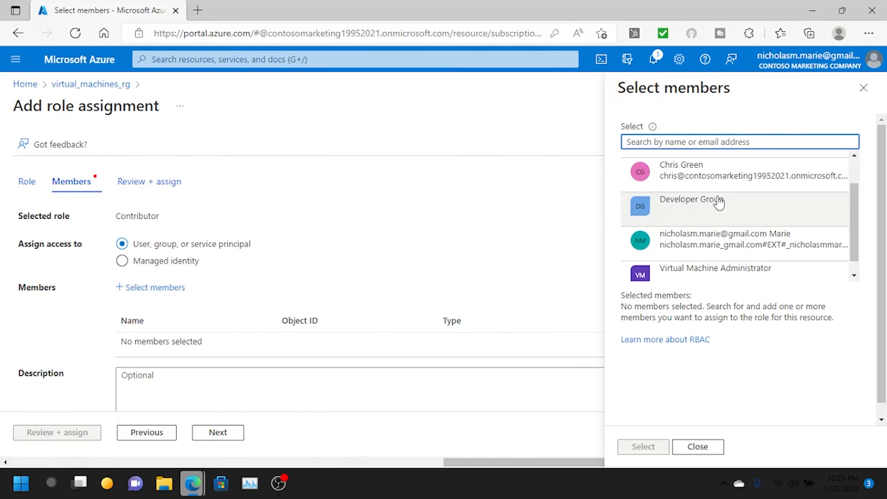
pyautogui.scroll(-1, 718, 238)
pyautogui.click(717, 262)
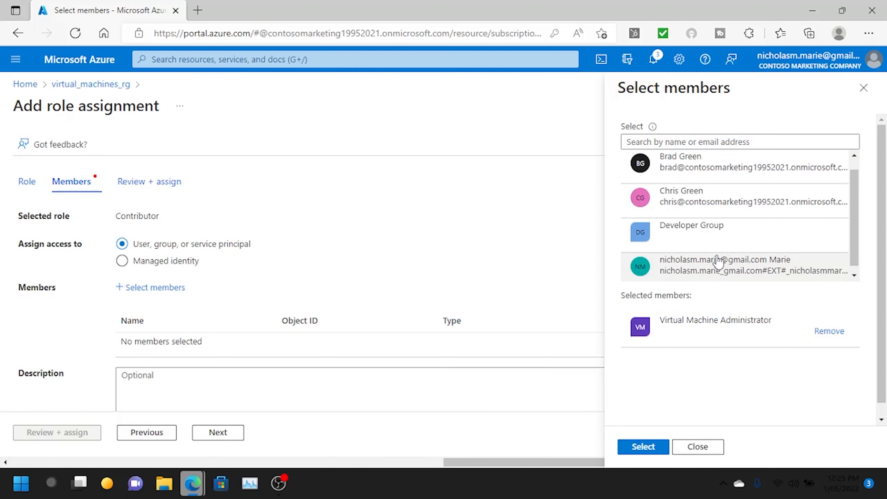
pyautogui.click(650, 449)
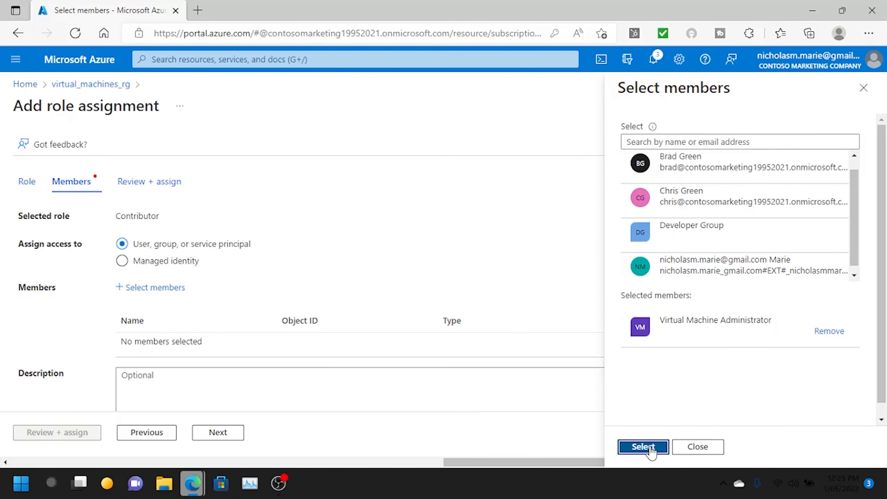
pyautogui.scroll(-1, 253, 271)
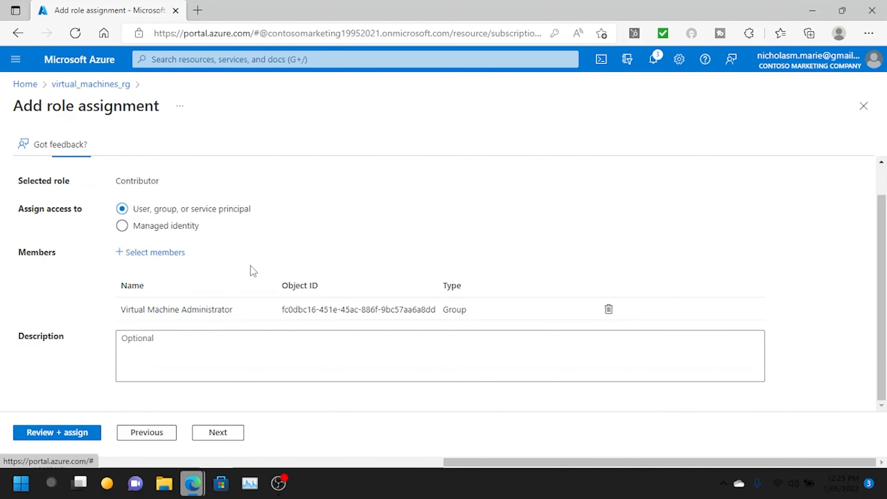
pyautogui.click(70, 437)
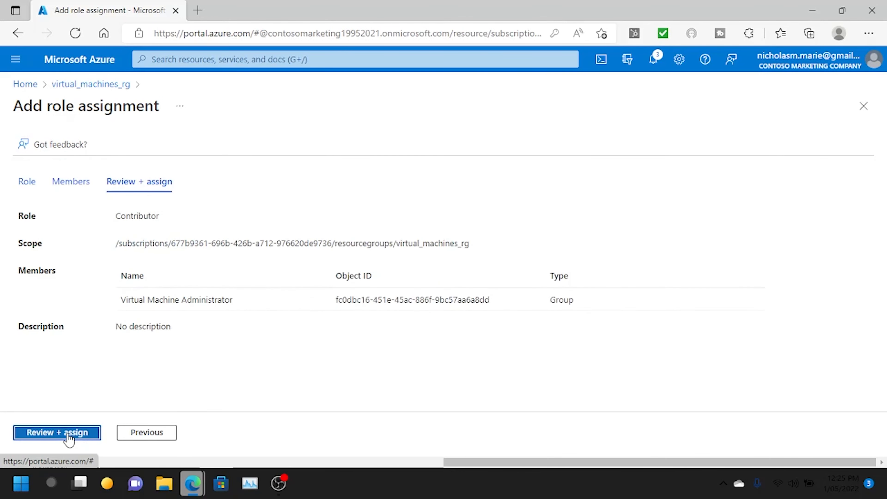
pyautogui.click(69, 437)
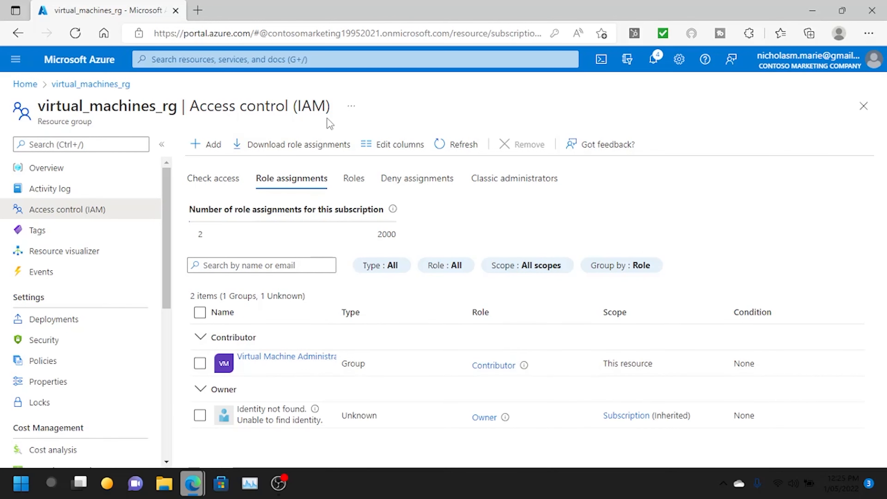
pyautogui.click(279, 358)
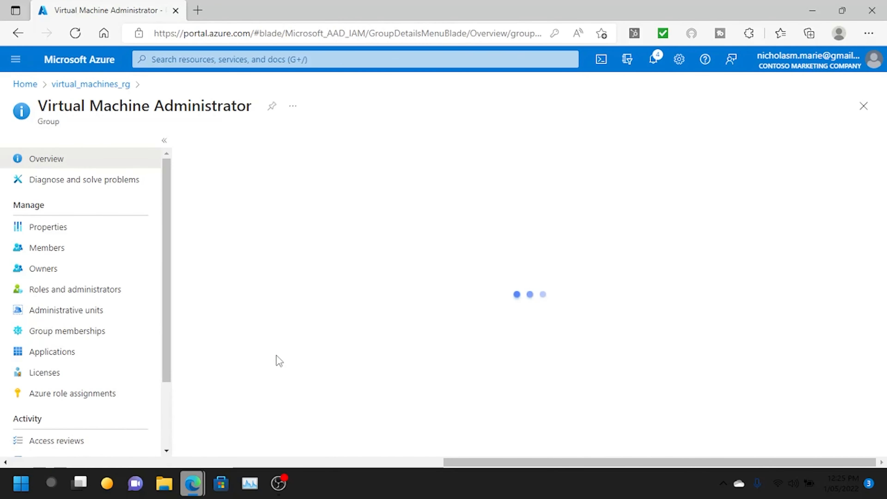
pyautogui.scroll(-1, 287, 247)
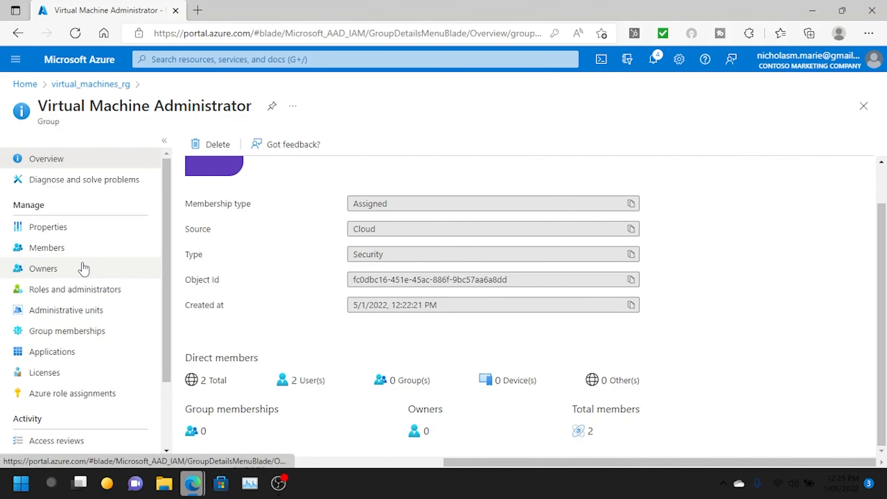
pyautogui.click(102, 252)
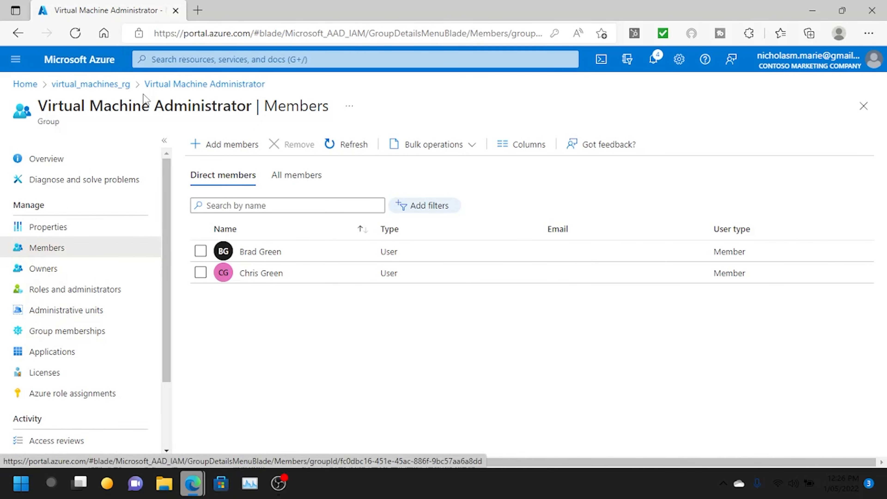
pyautogui.click(104, 87)
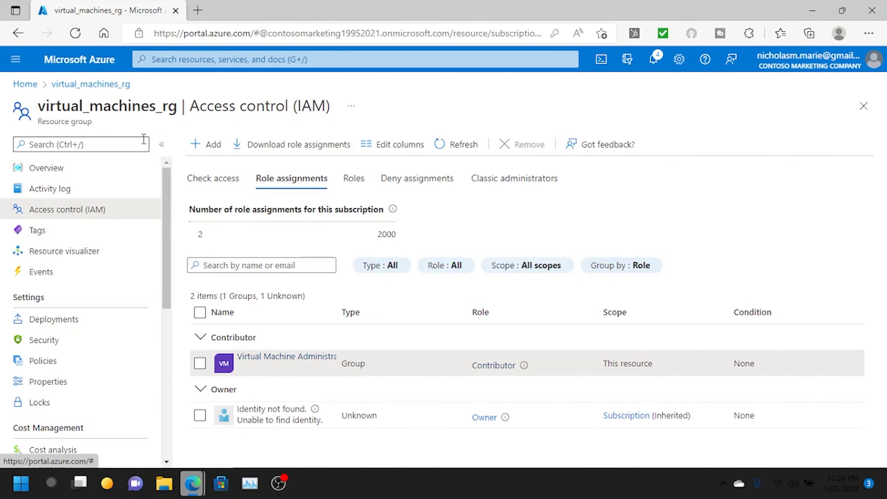
pyautogui.click(24, 84)
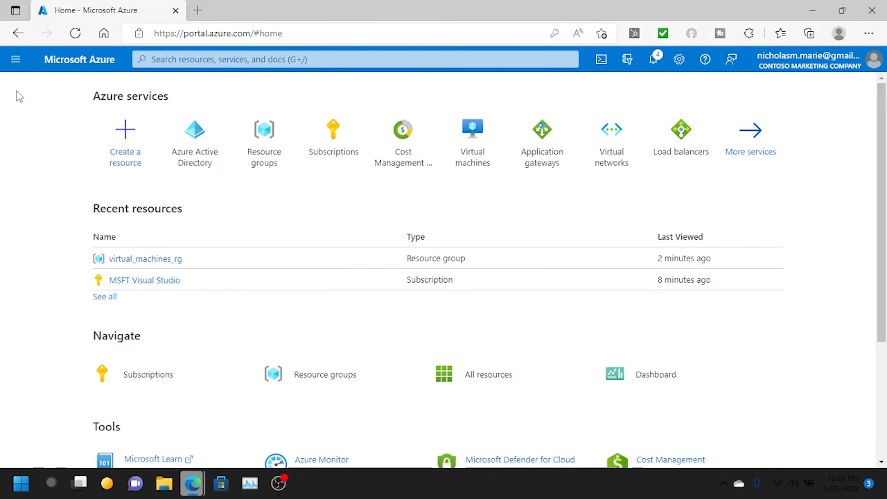
# - Search the portal for 'cost man' from the home page
pyautogui.scroll(-3, 378, 207)
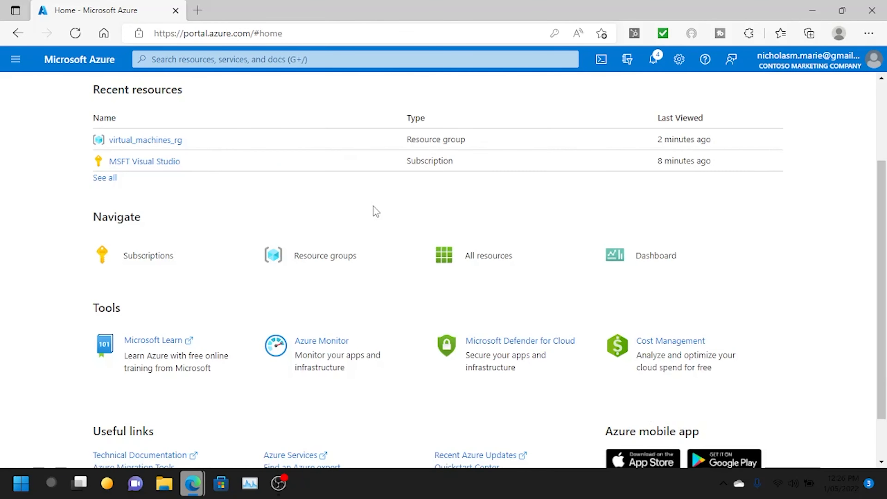
pyautogui.scroll(3, 374, 207)
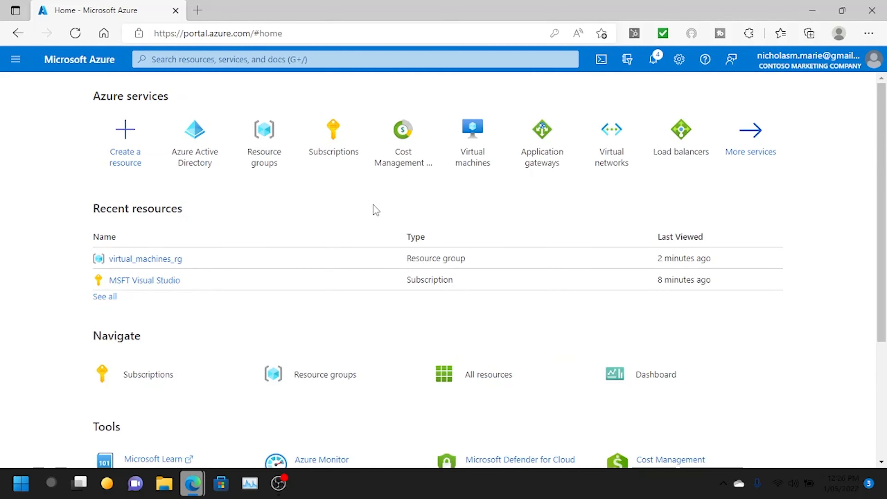
pyautogui.click(310, 59)
pyautogui.write('c')
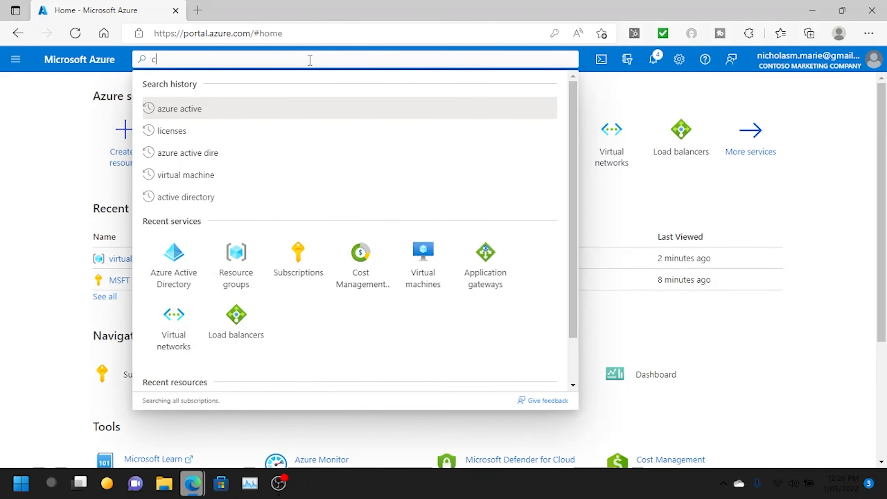
pyautogui.write('ost man')
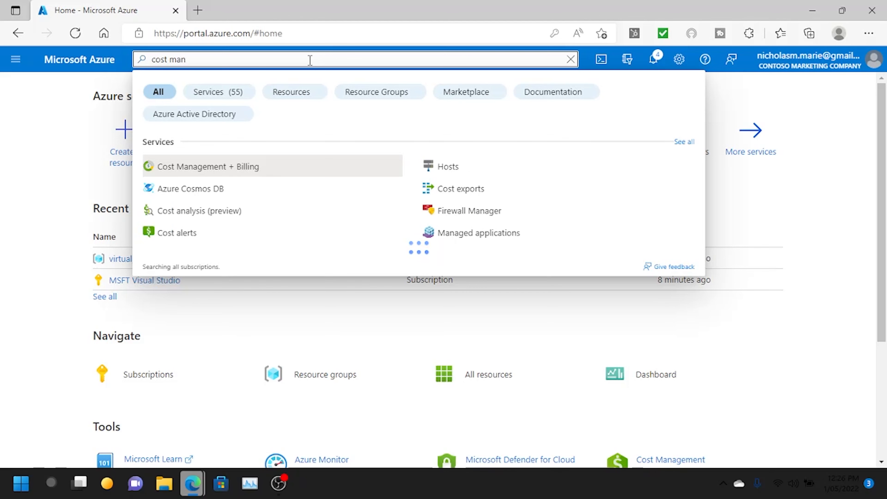
pyautogui.click(249, 166)
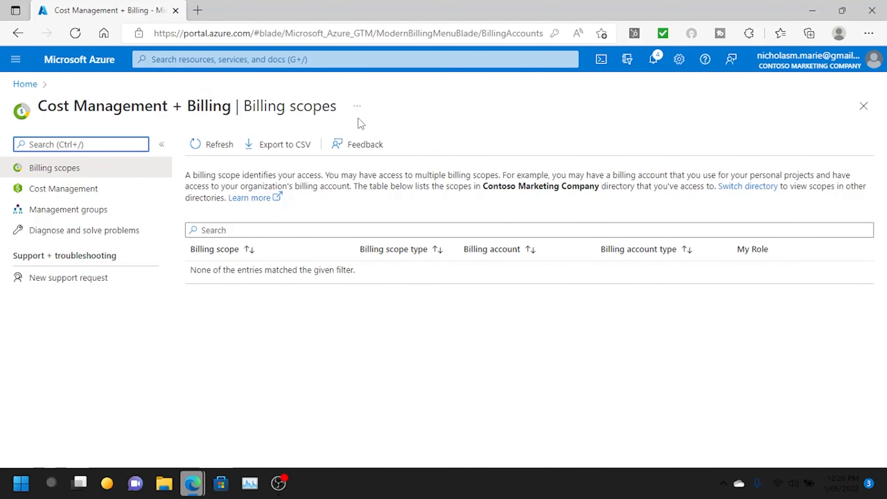
pyautogui.click(85, 190)
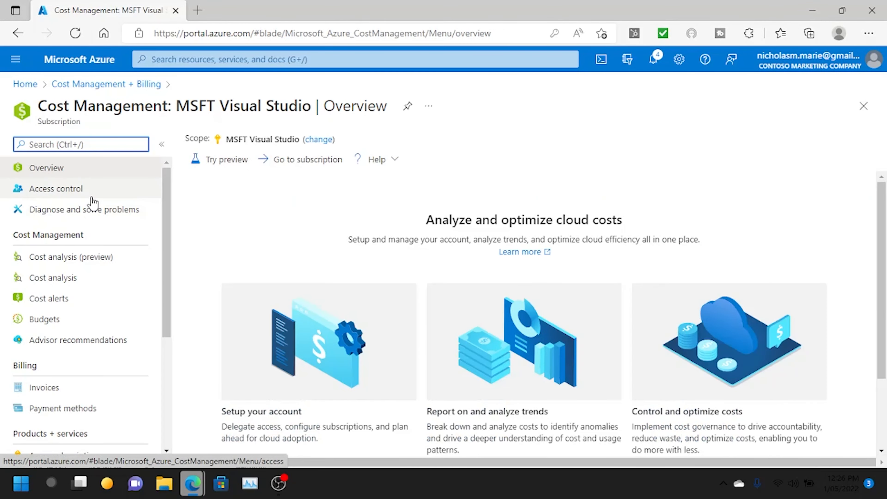
pyautogui.scroll(-2, 81, 314)
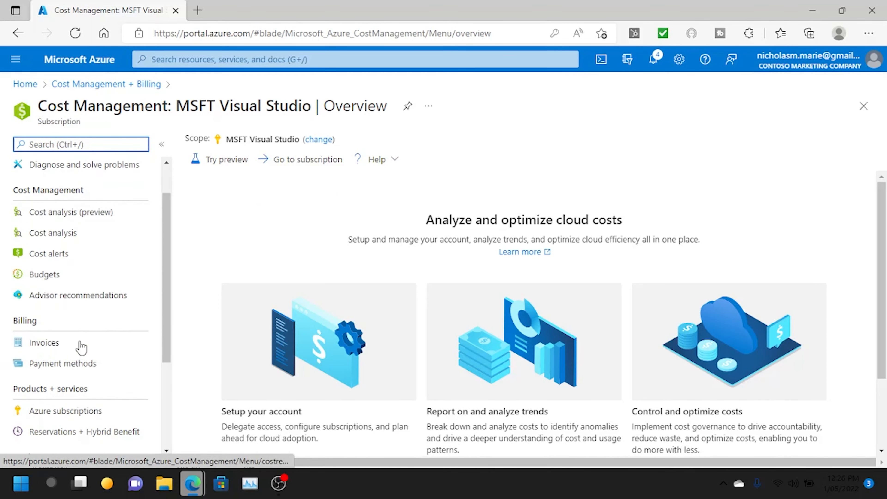
pyautogui.click(90, 363)
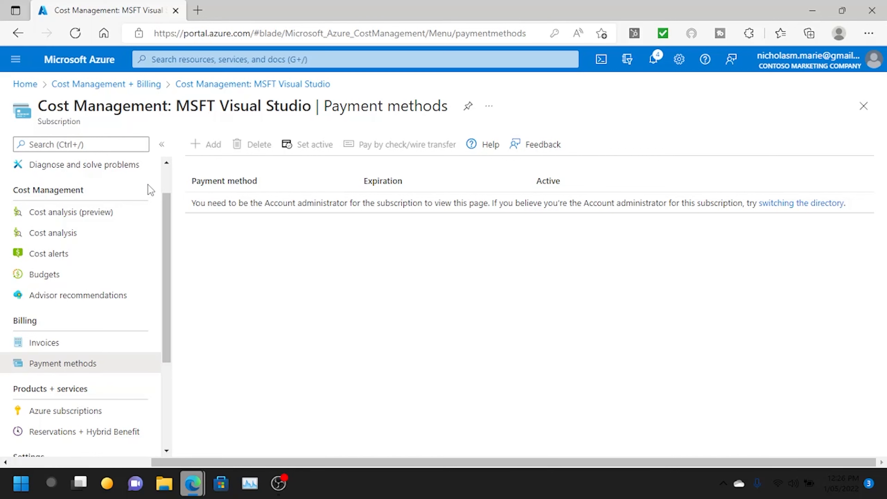
pyautogui.click(24, 85)
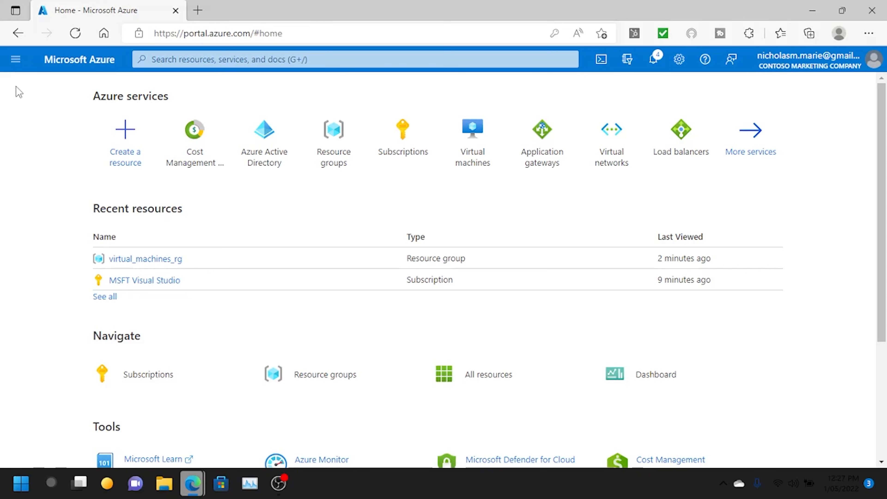